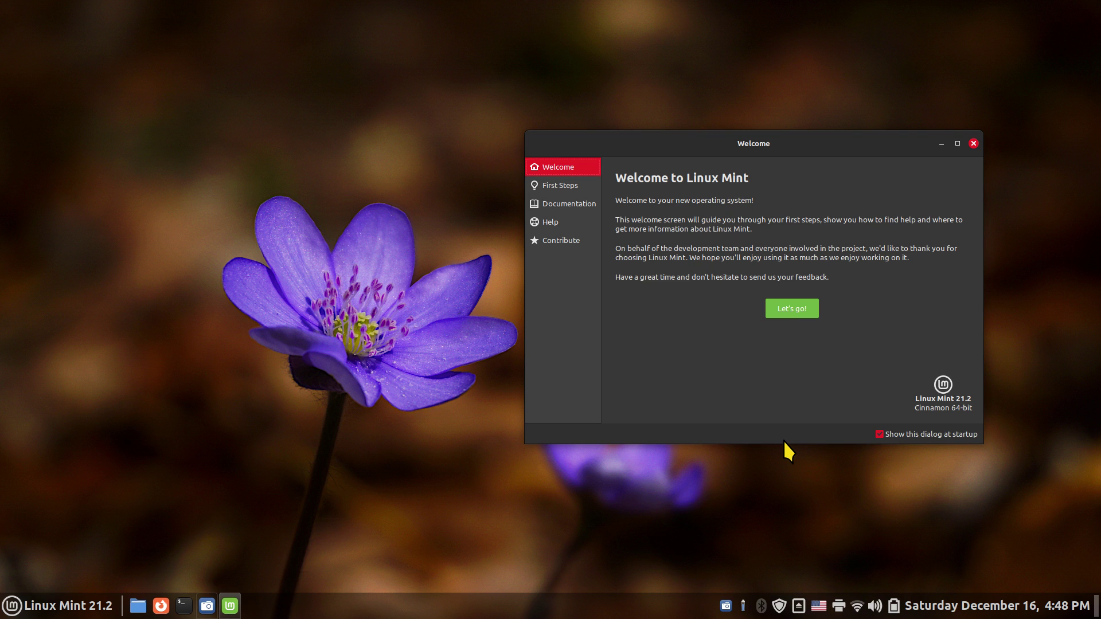
- Close the Welcome to Linux Mint window to reveal the bare desktop
left_click(973, 143)
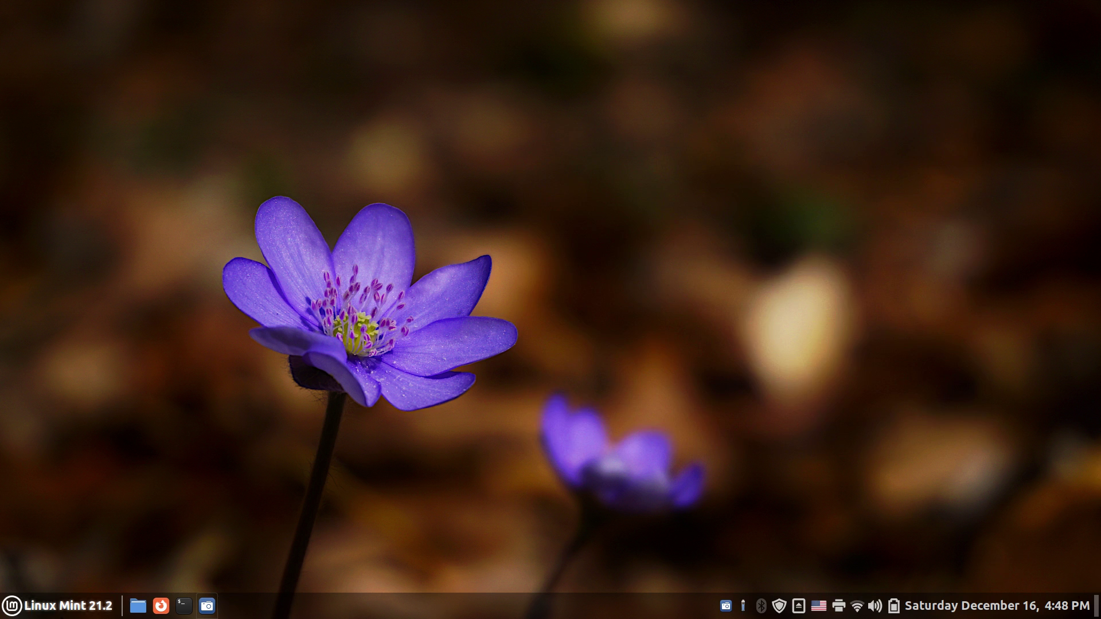
- Launch Aisleriot Solitaire (Klondike) from the Games section of the Mint menu
left_click(12, 607)
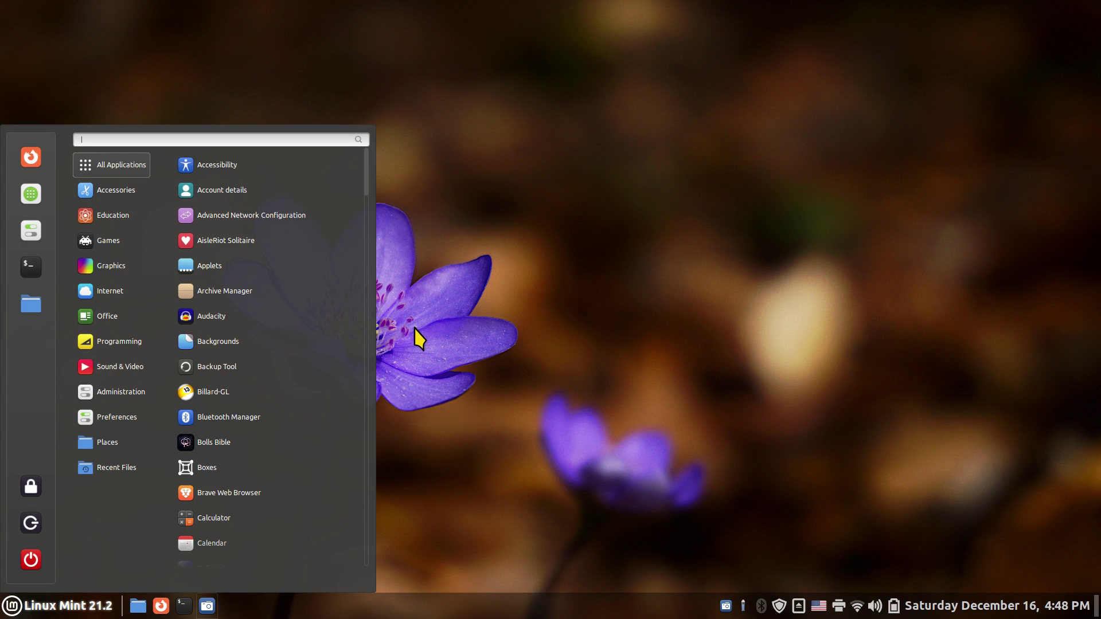
mouse_move(103, 293)
mouse_move(102, 235)
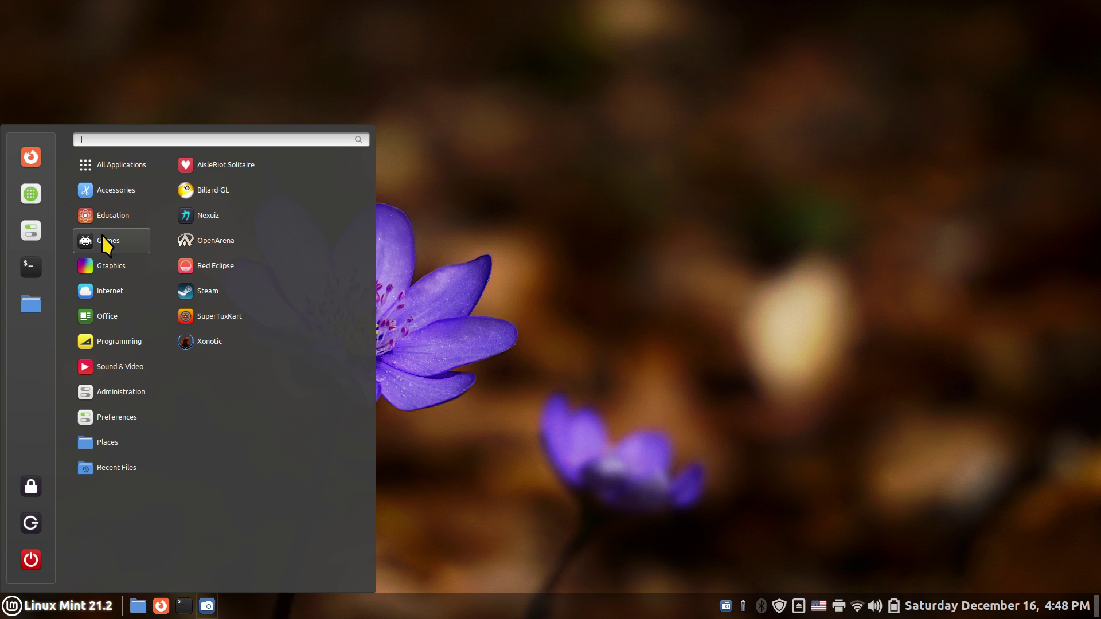
left_click(185, 166)
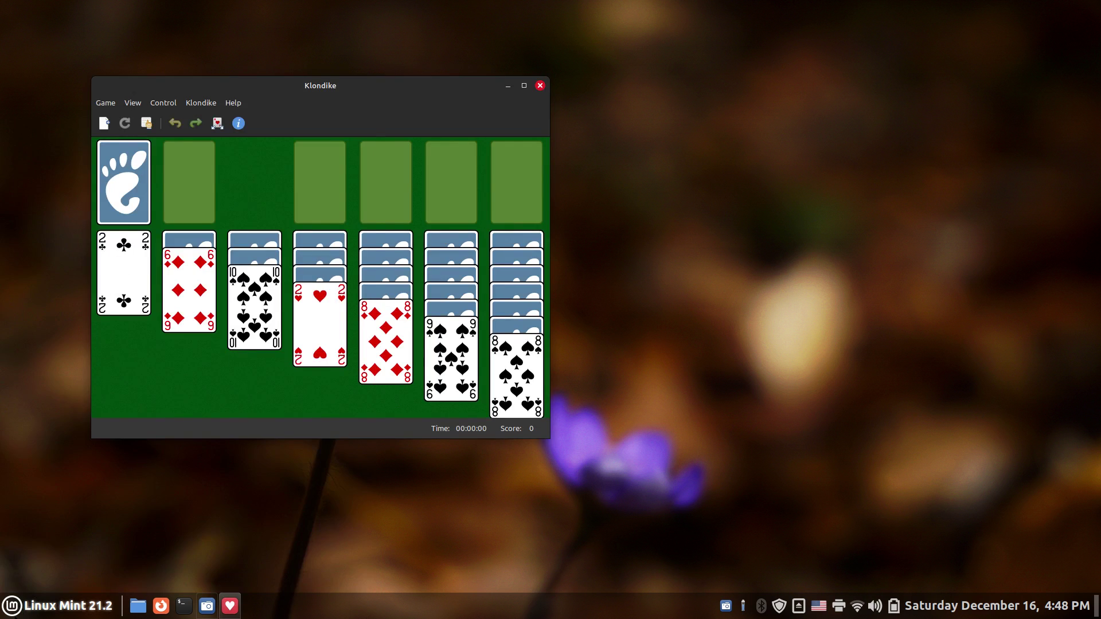
- Launch Calculator from Accessories, move Klondike up and right, then show the desktop
left_click(12, 607)
mouse_move(108, 197)
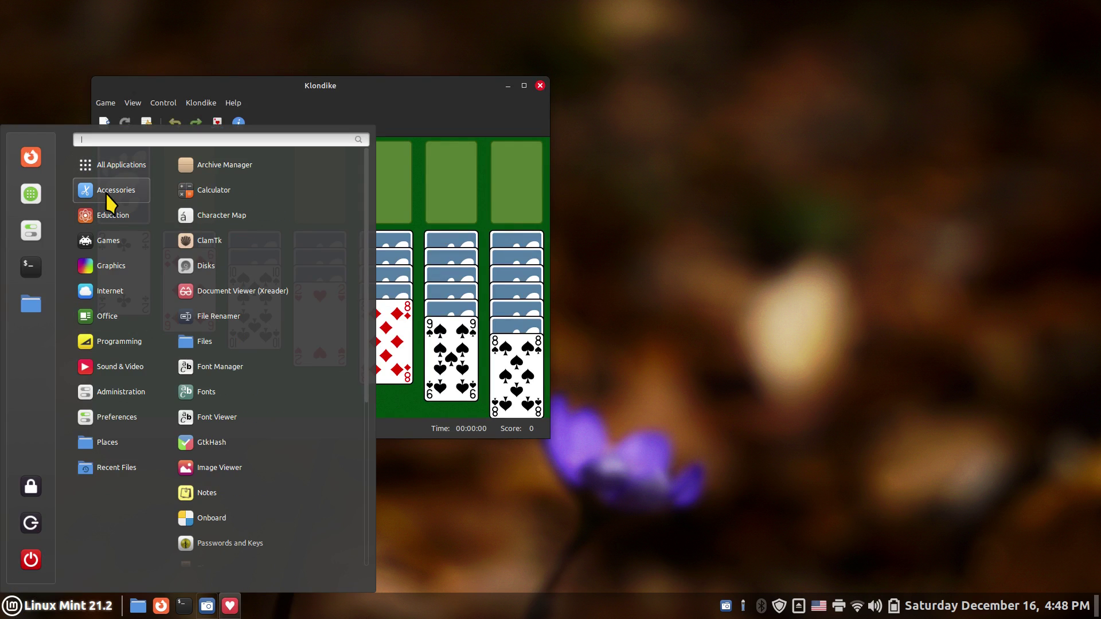
left_click(198, 188)
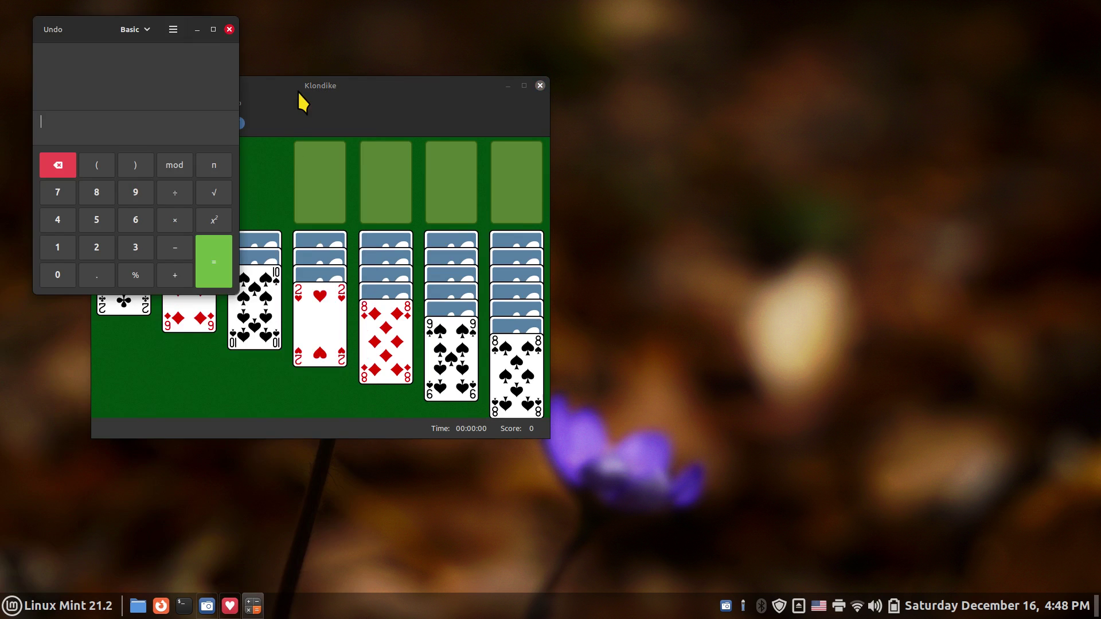
left_click_drag(338, 80, 452, 52)
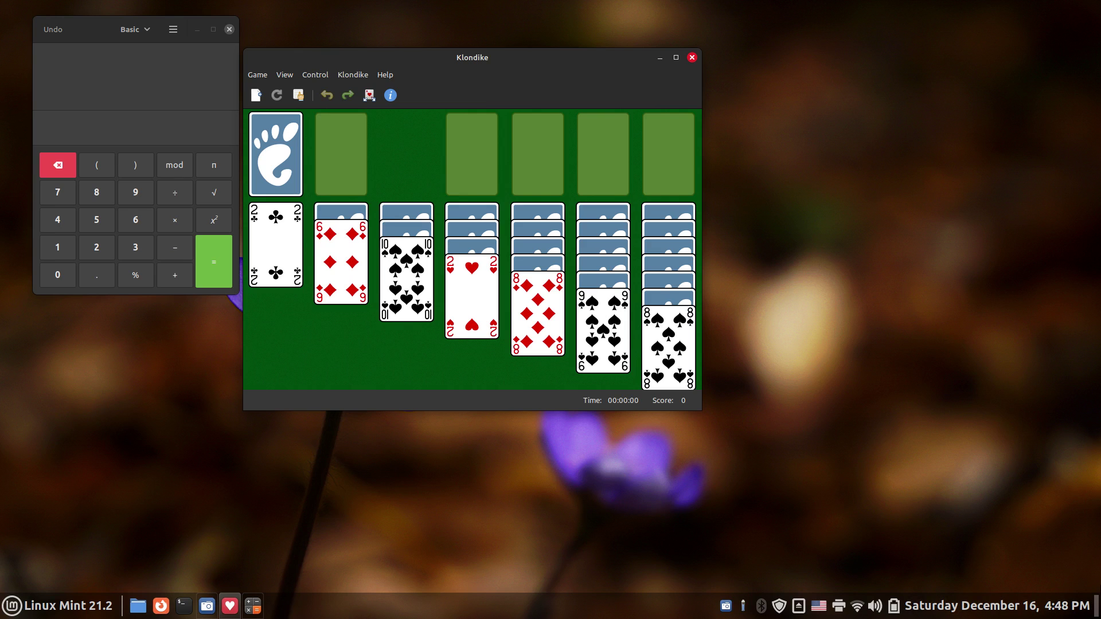
left_click(1097, 608)
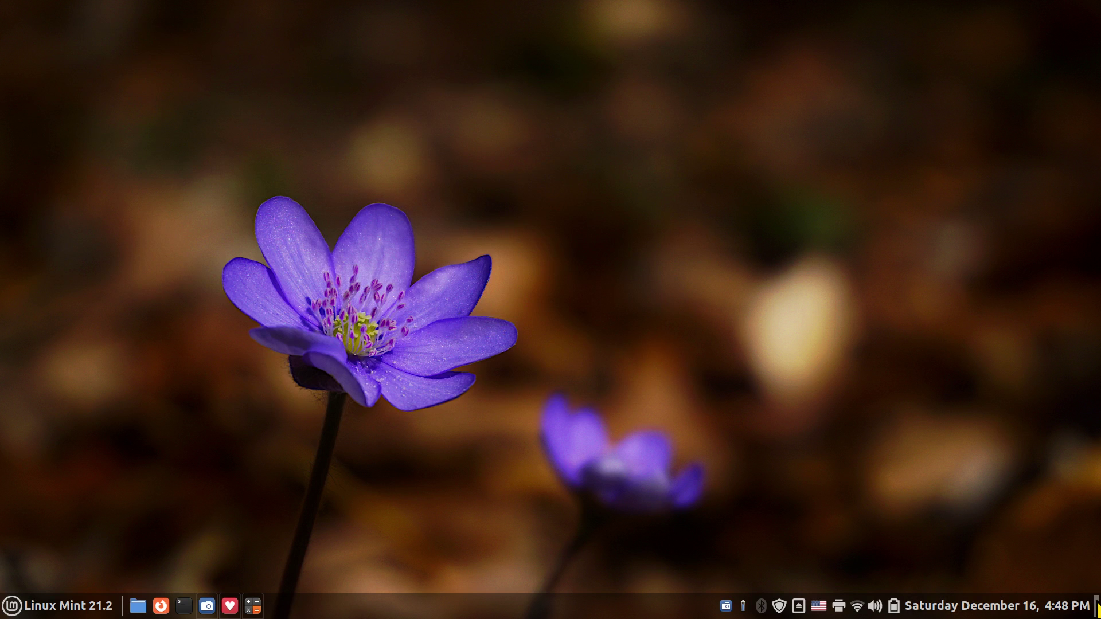
- Turn on panel edit mode and drag the Corner bar applet next to the tray icons
left_click(1097, 608)
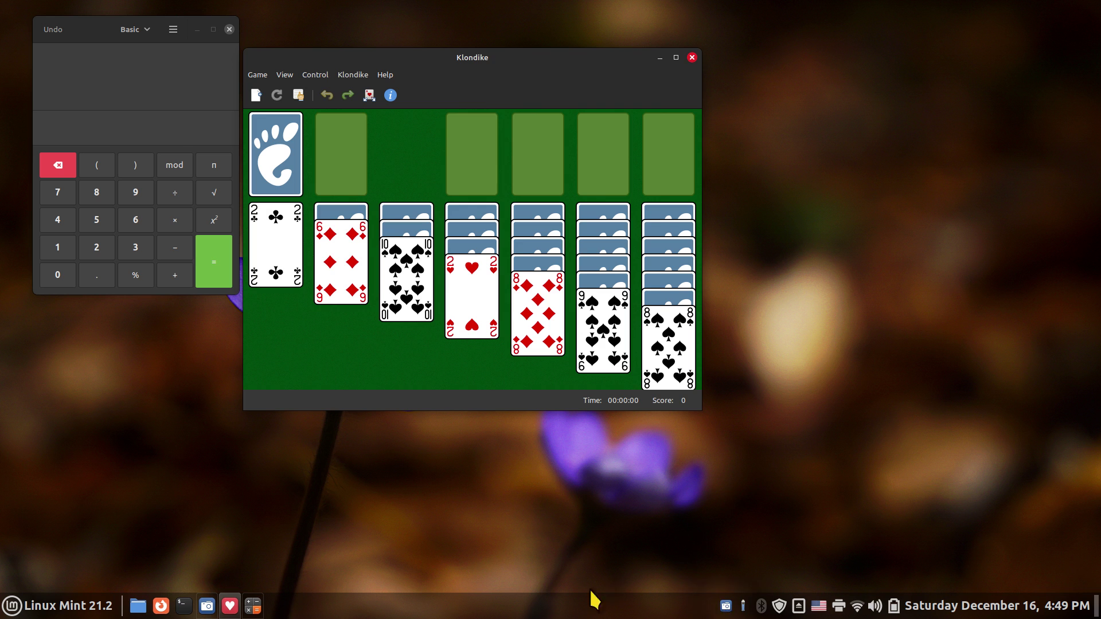
right_click(442, 607)
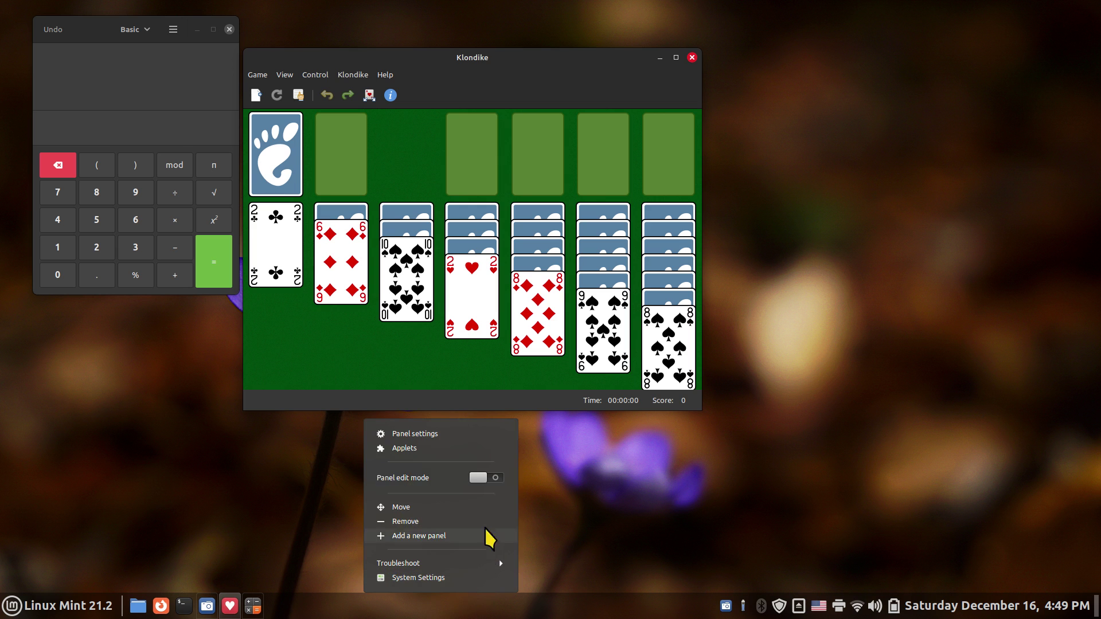
left_click(490, 477)
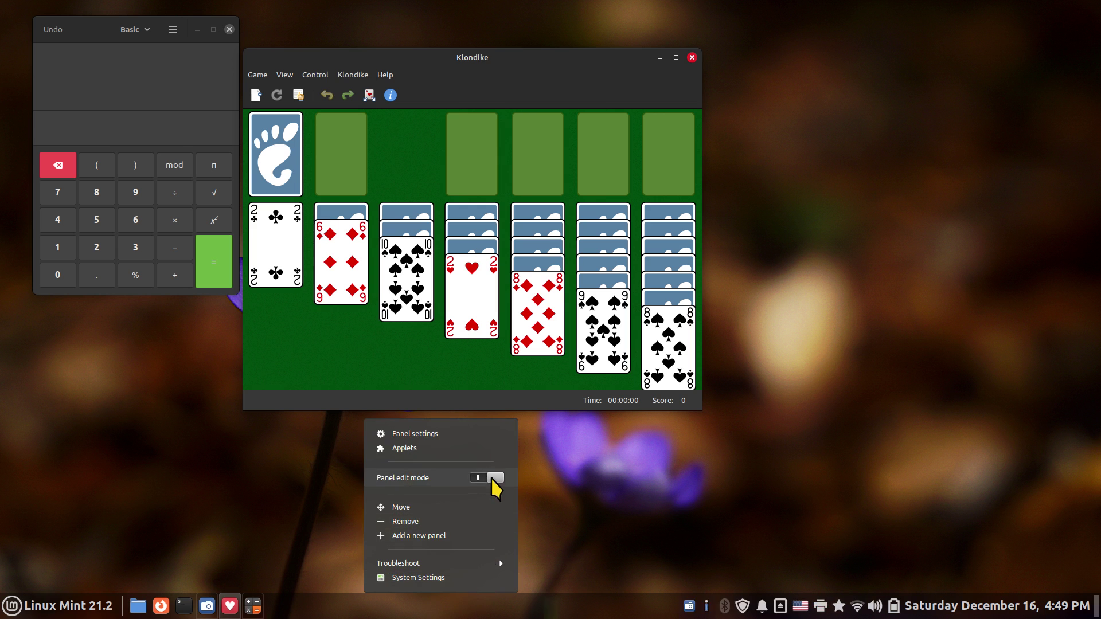
left_click(1092, 606)
left_click_drag(792, 529, 693, 600)
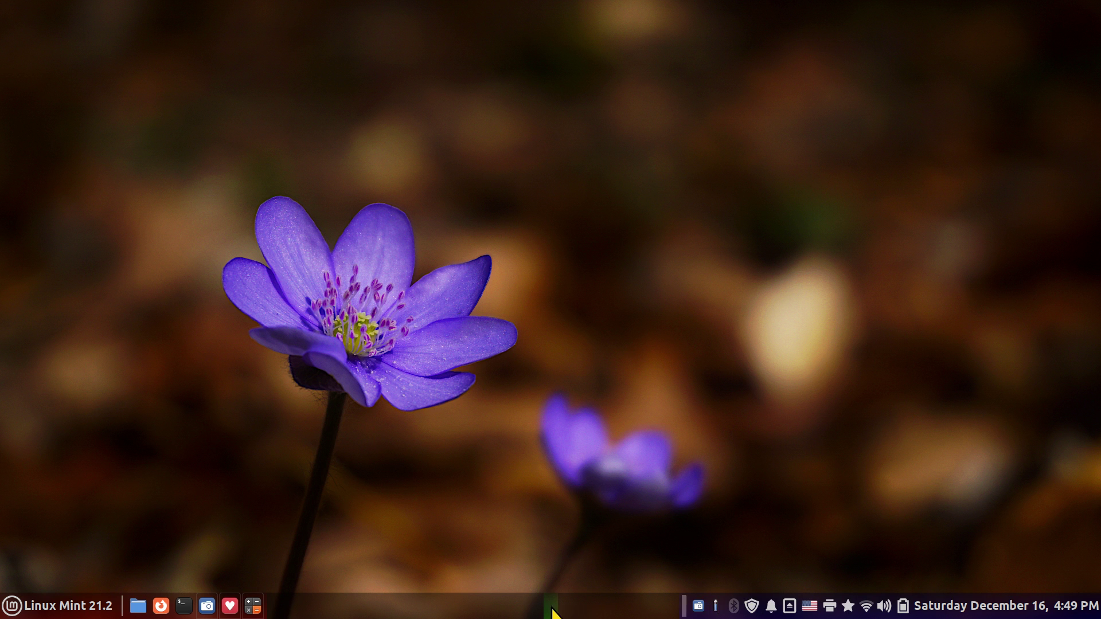
- Switch panel edit mode back off
right_click(499, 605)
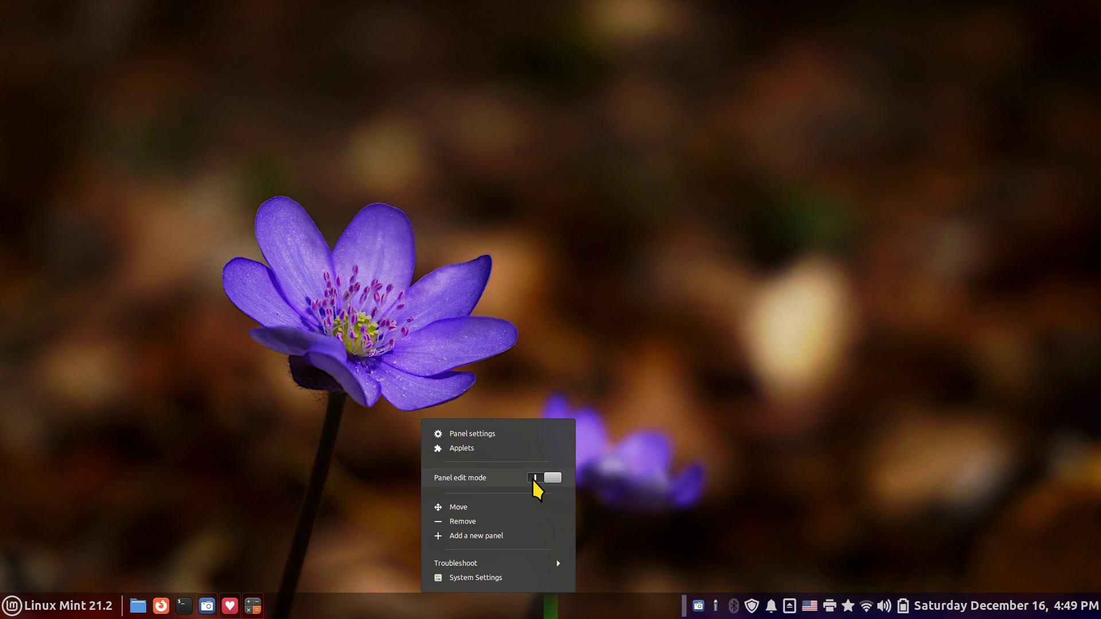
left_click(535, 479)
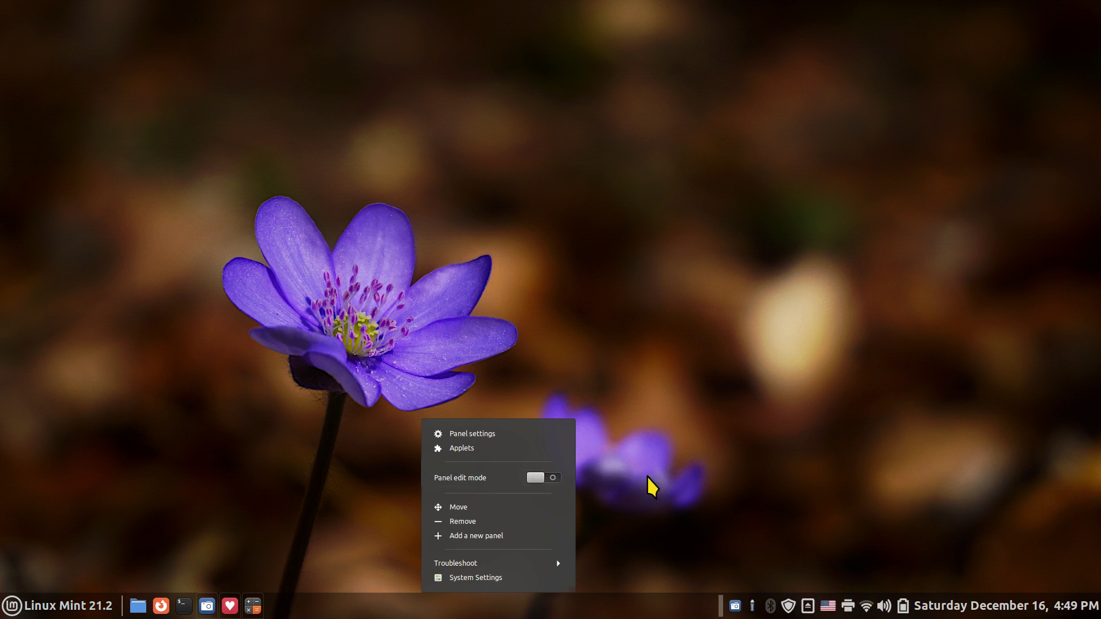
left_click(647, 477)
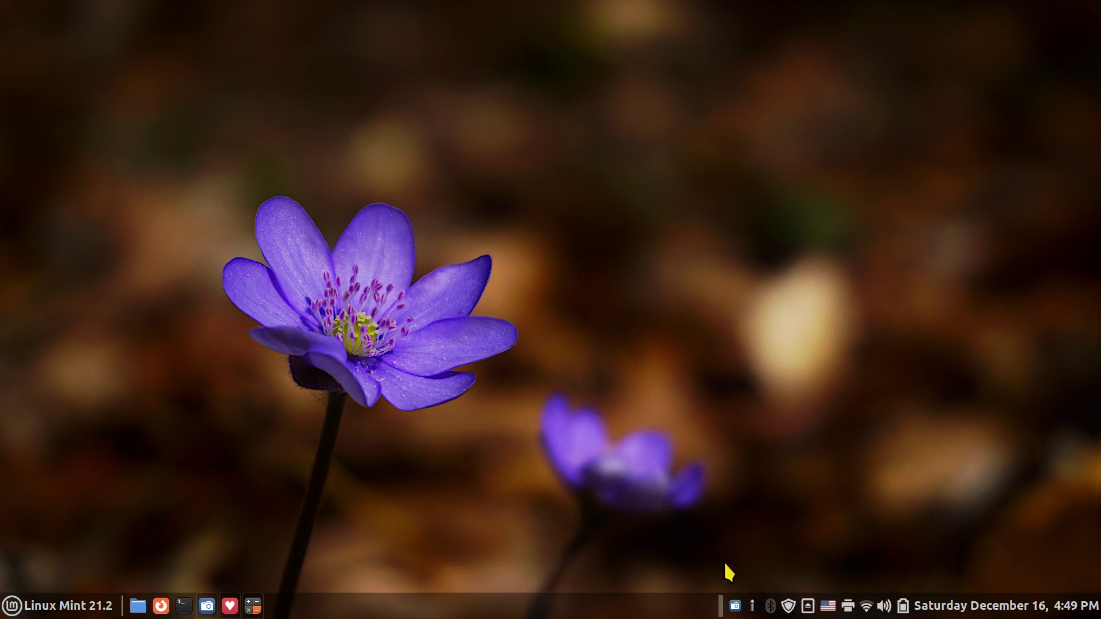
- Open Applets from the panel menu and select the Corner bar row in the Manage list
left_click(723, 605)
left_click(724, 606)
right_click(537, 606)
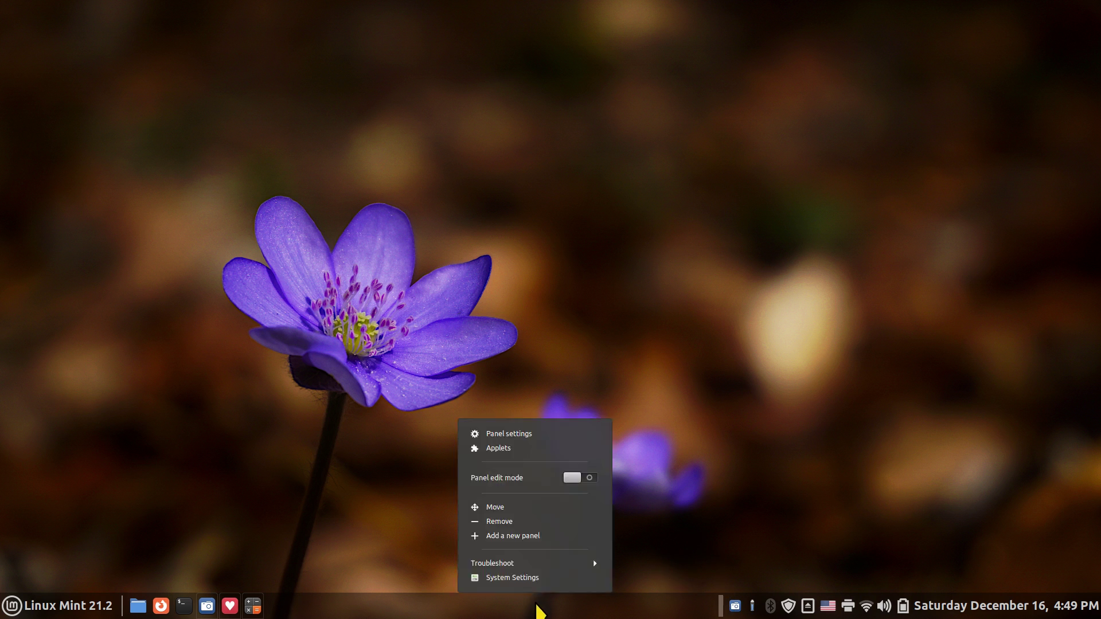
left_click(521, 449)
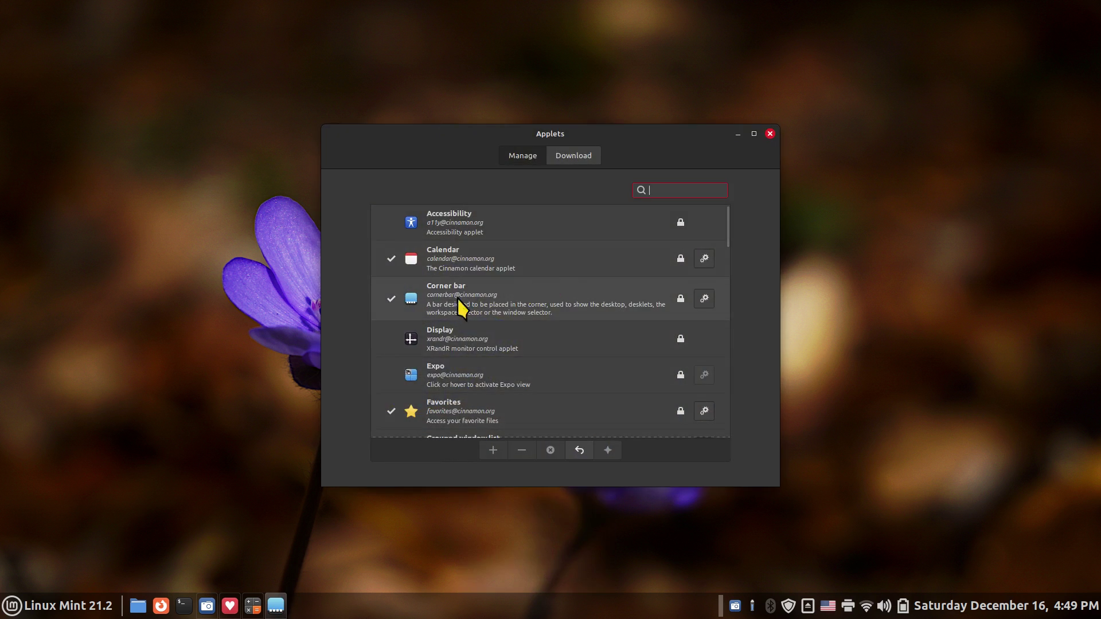
left_click(446, 304)
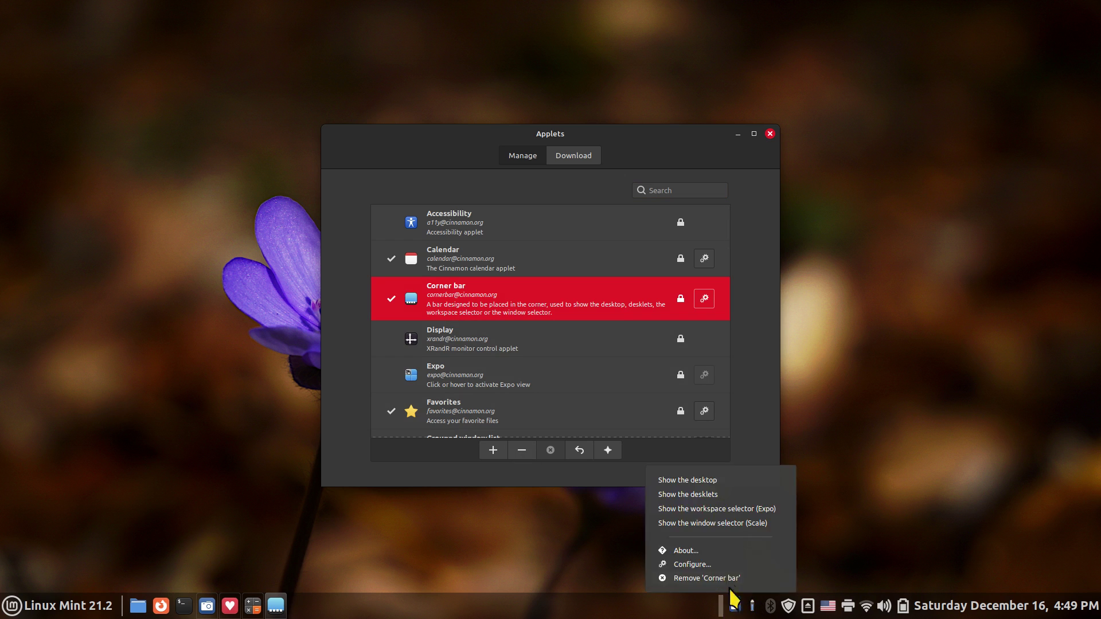
right_click(722, 608)
left_click(484, 519)
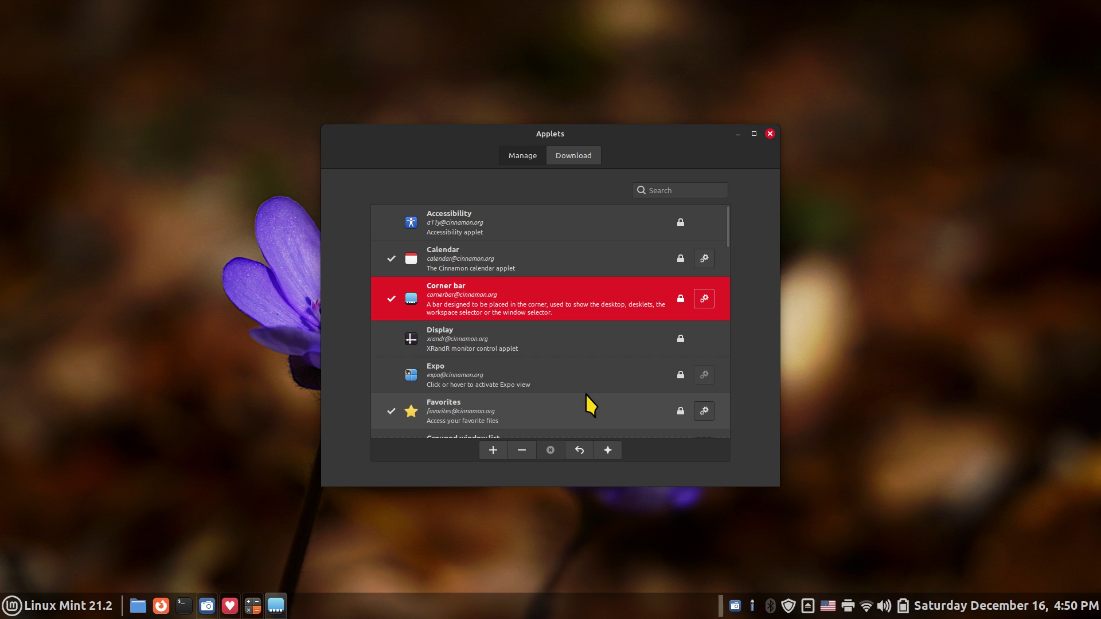
- Open Corner bar's Configure window over the Applets manager, review its Click action, then close it
left_click(705, 302)
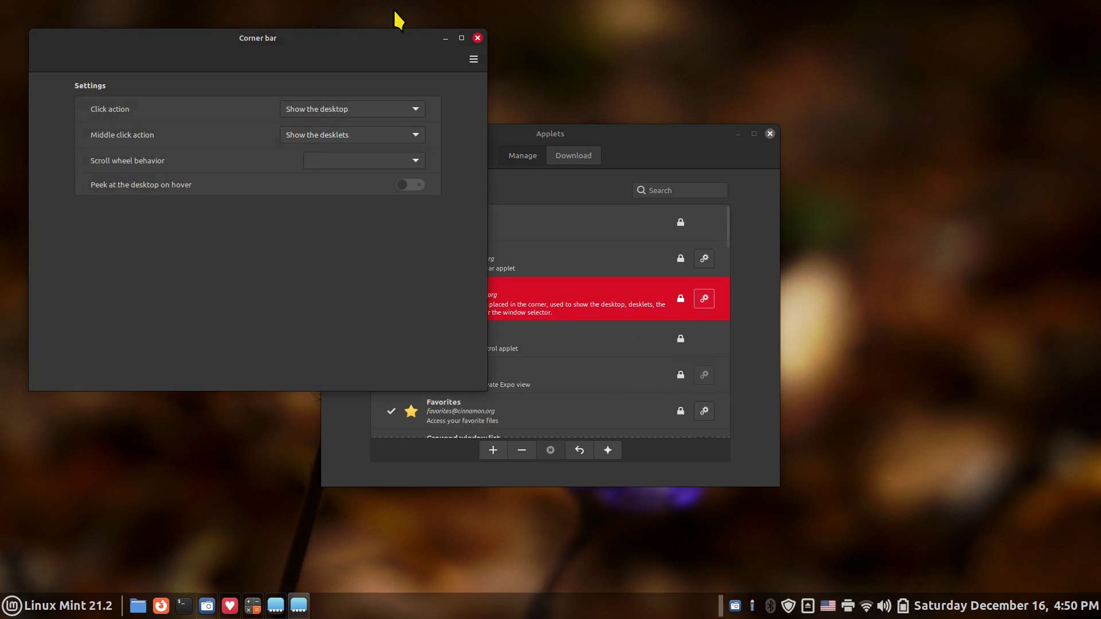
left_click_drag(606, 165, 647, 177)
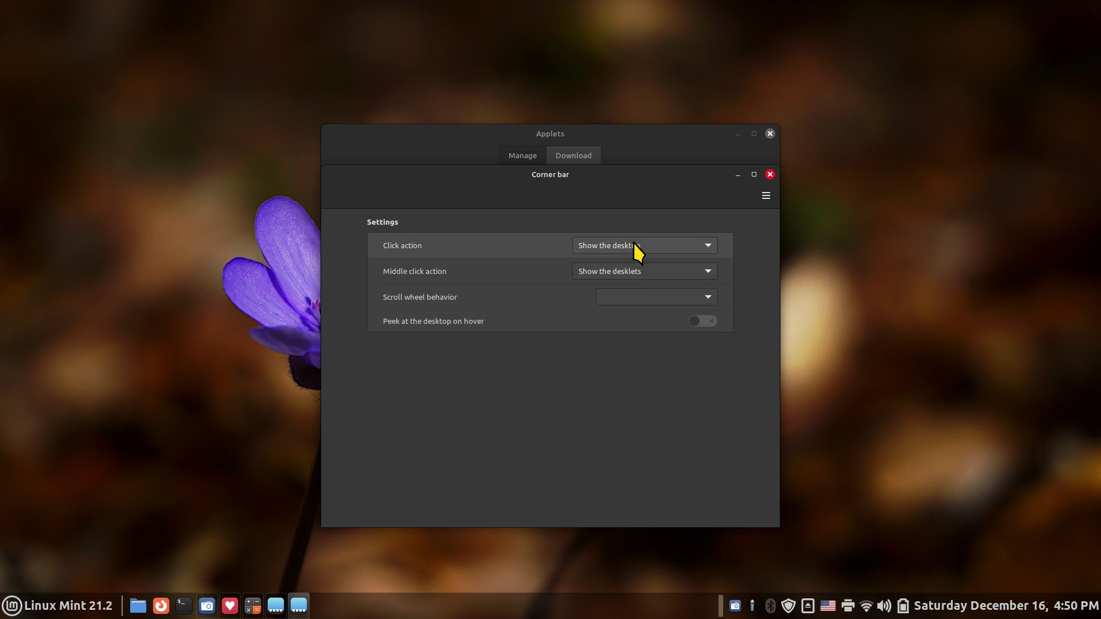
left_click(769, 175)
- Close Applets, restore Klondike and Calculator, and reopen Corner bar settings from the applet's menu
left_click(770, 135)
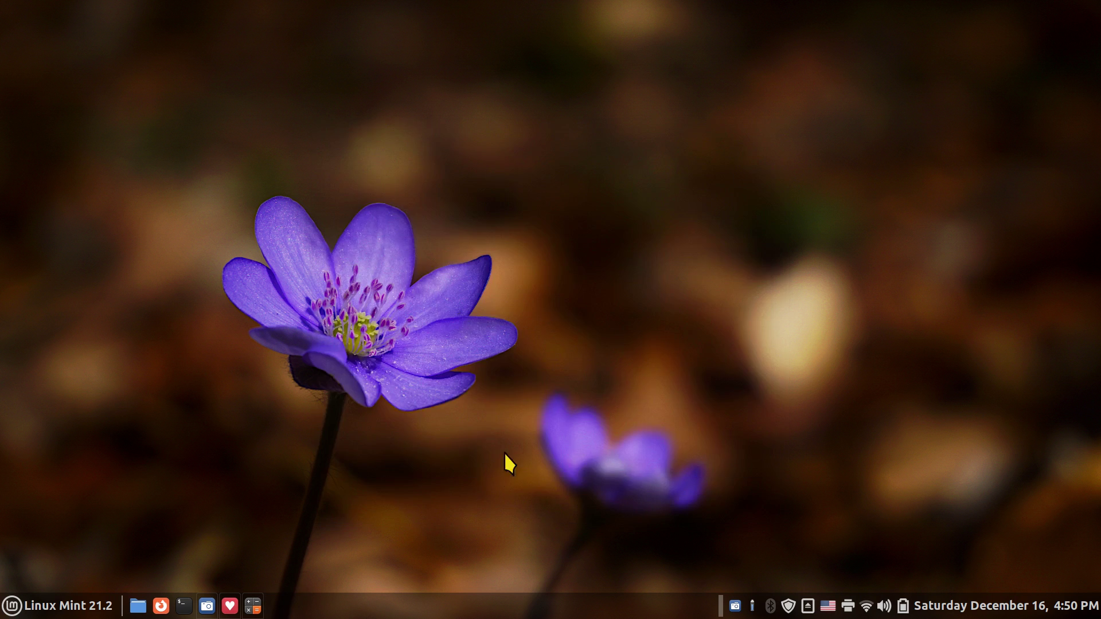
left_click(252, 607)
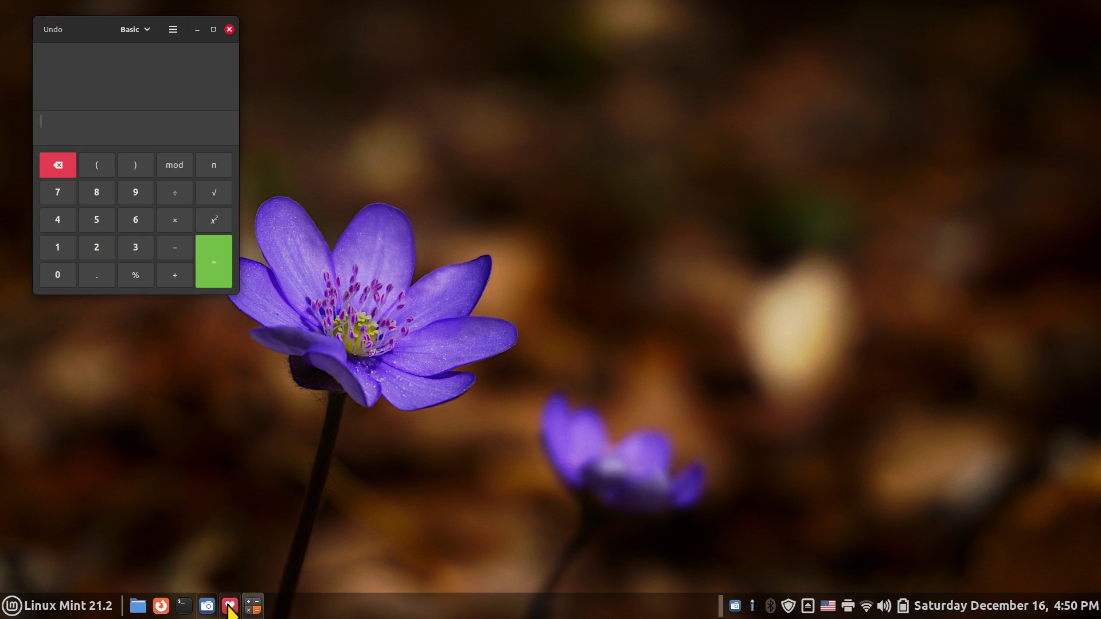
left_click(230, 606)
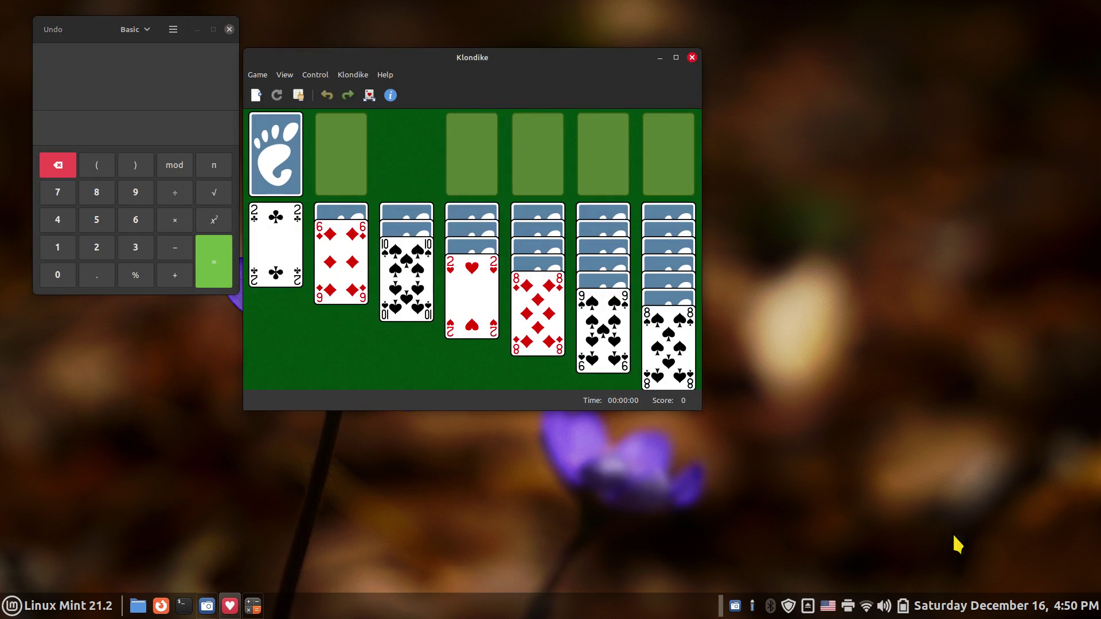
left_click(721, 609)
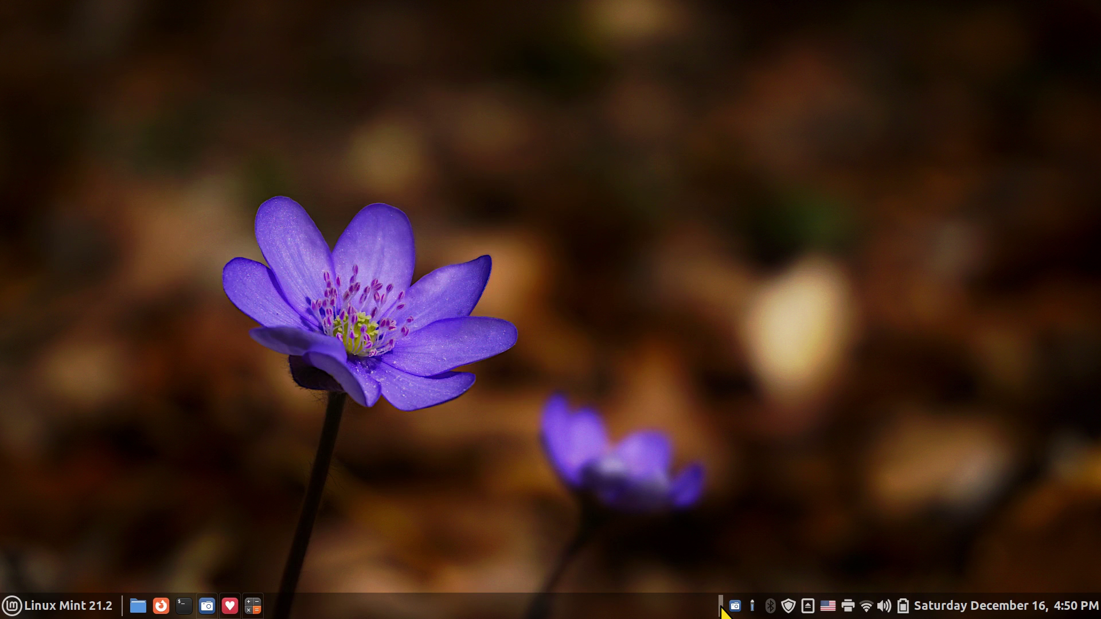
left_click(721, 611)
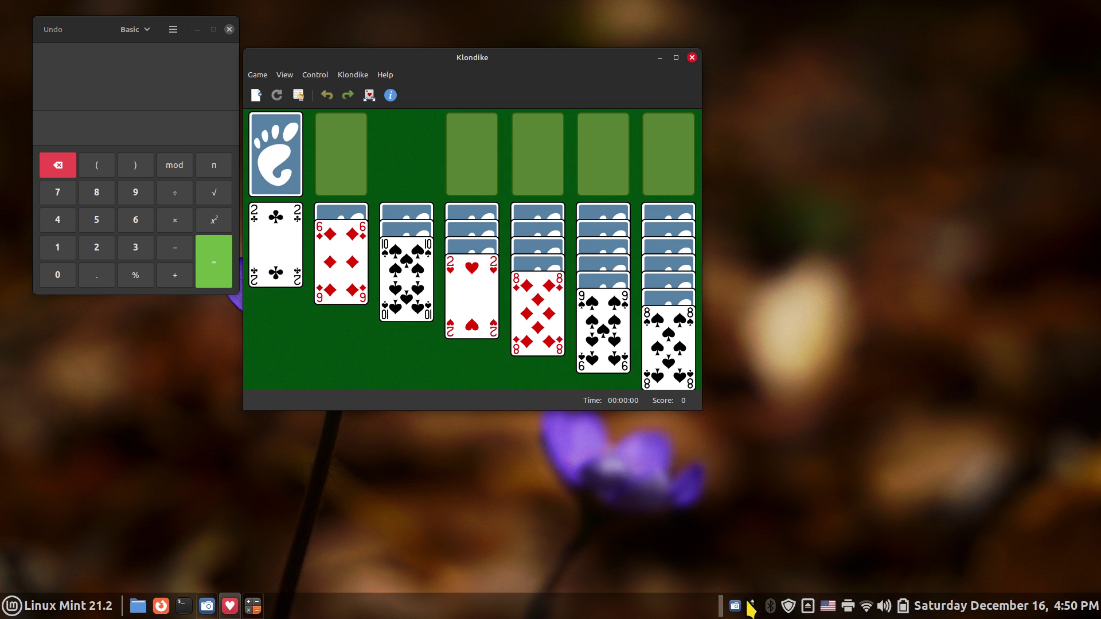
right_click(720, 608)
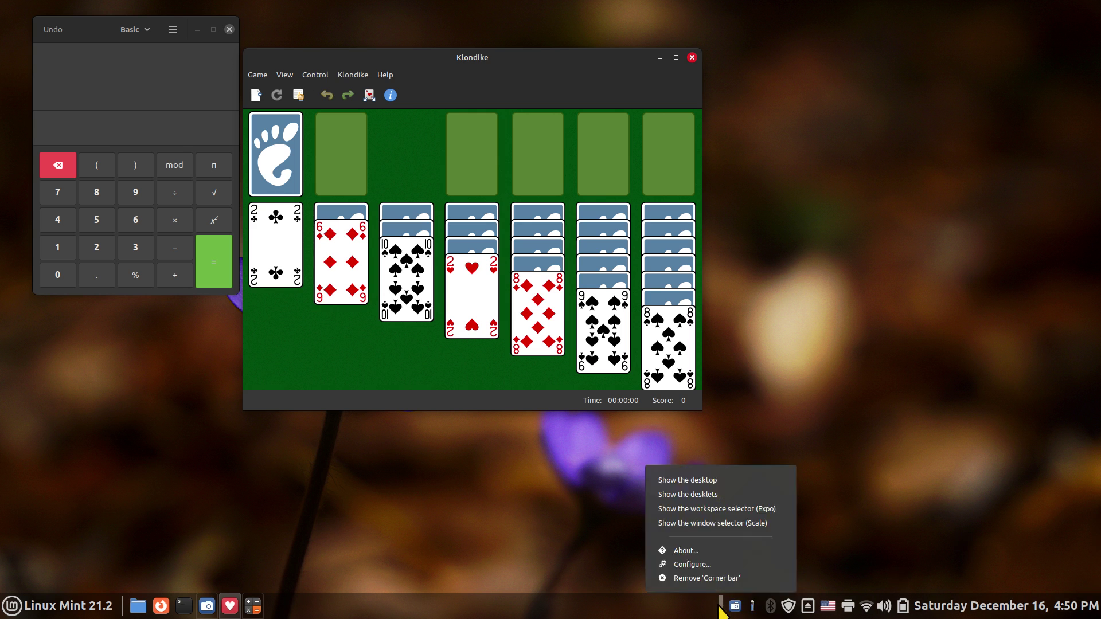
left_click(686, 563)
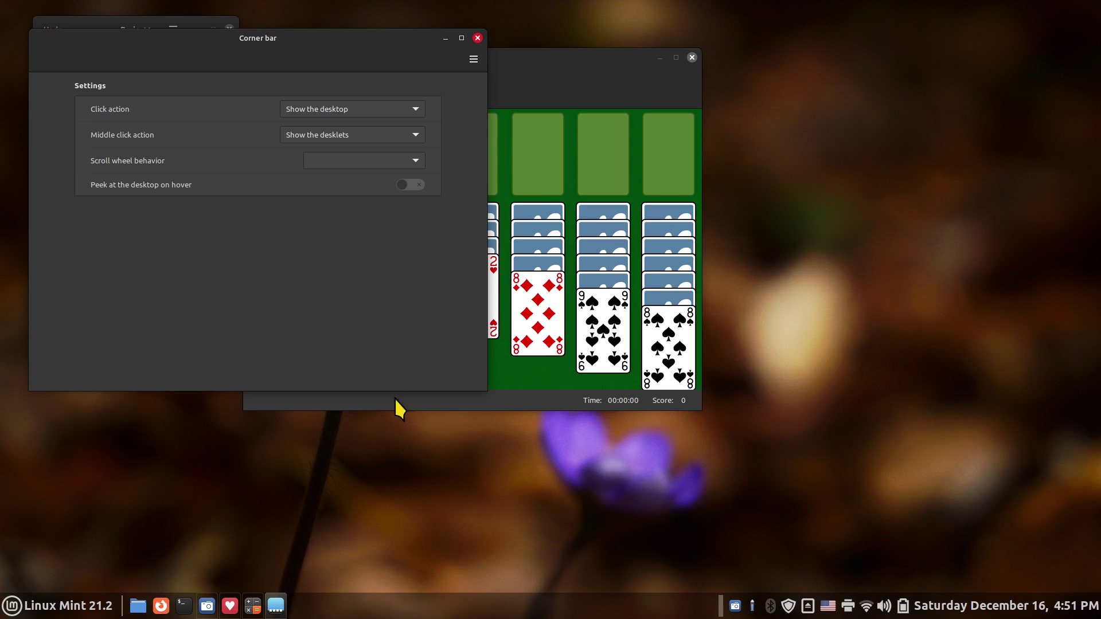
- Reopen Corner bar settings via Applets and set Click action to 'Show the workspace selector (Expo)'
left_click(476, 39)
right_click(508, 616)
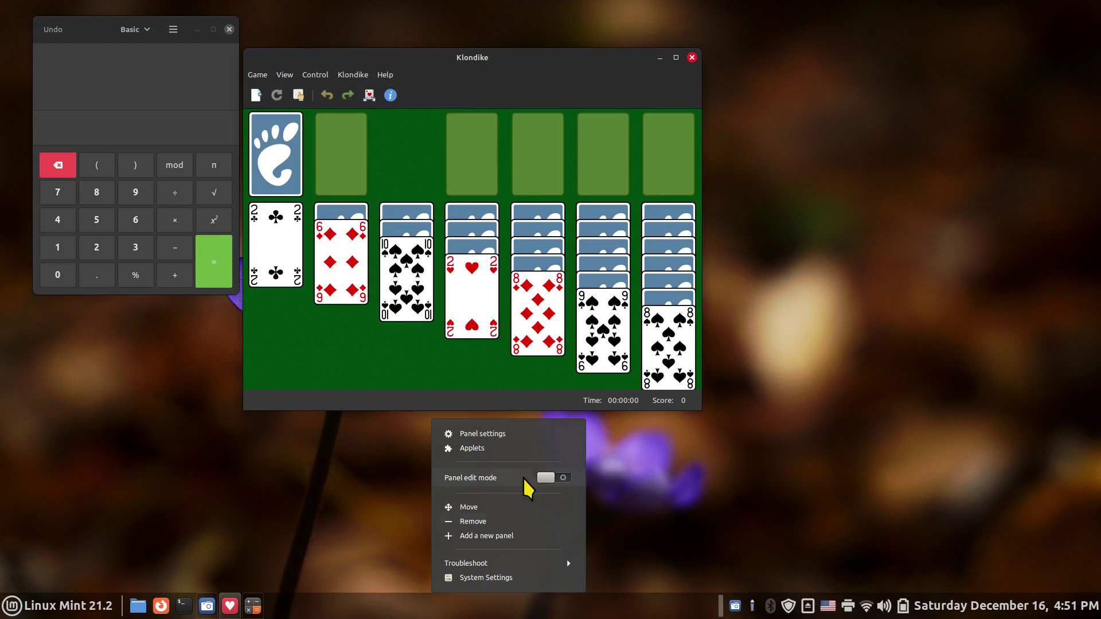
left_click(497, 447)
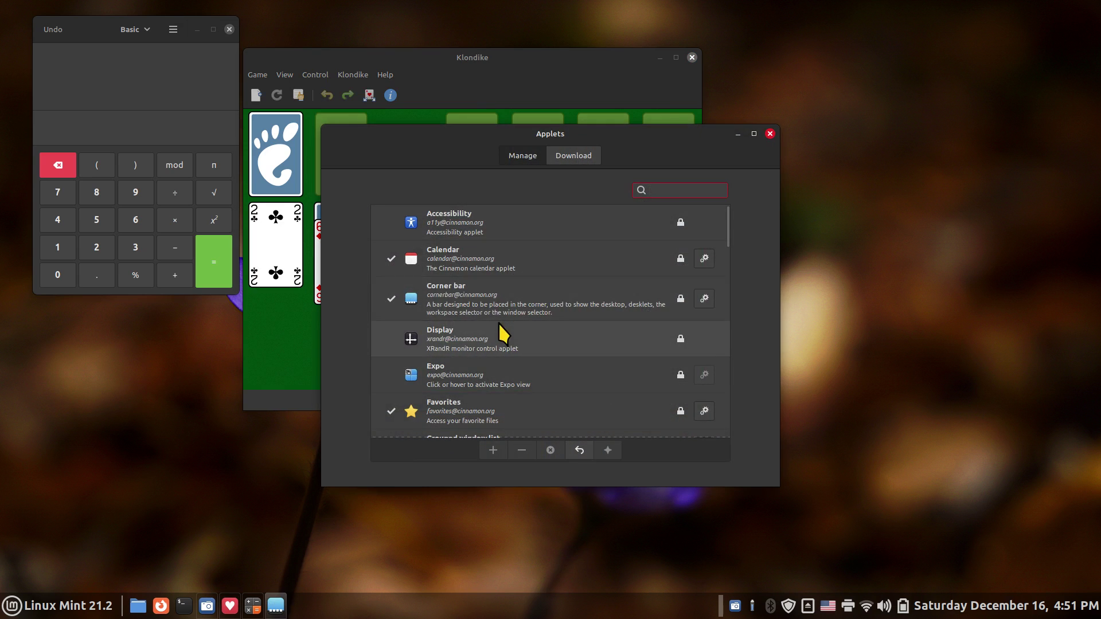
left_click(495, 291)
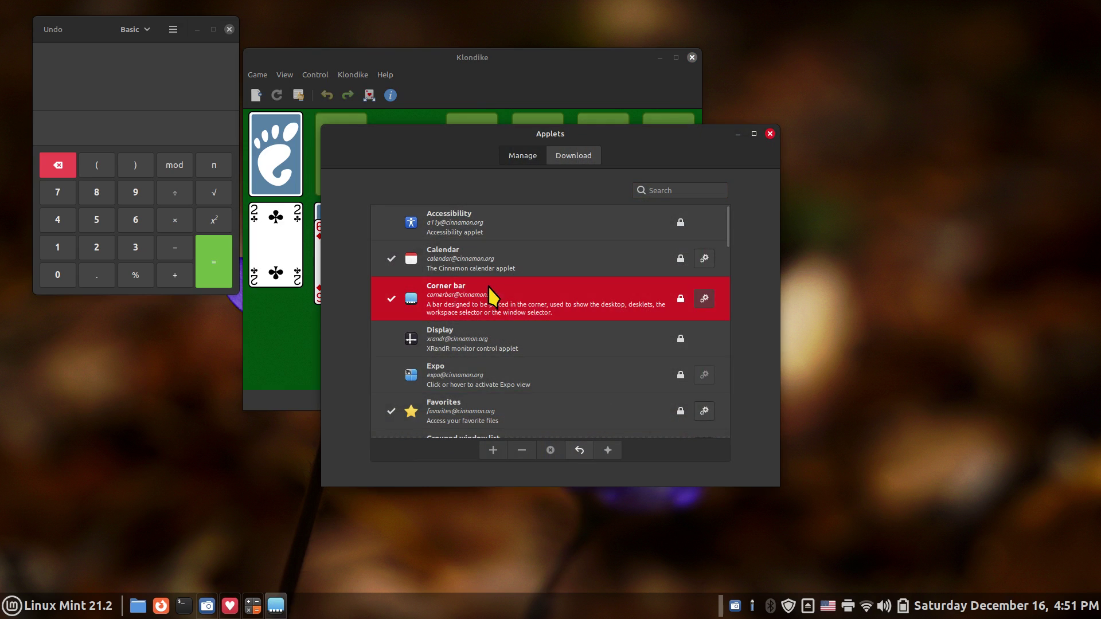
left_click(704, 298)
left_click_drag(623, 139, 698, 198)
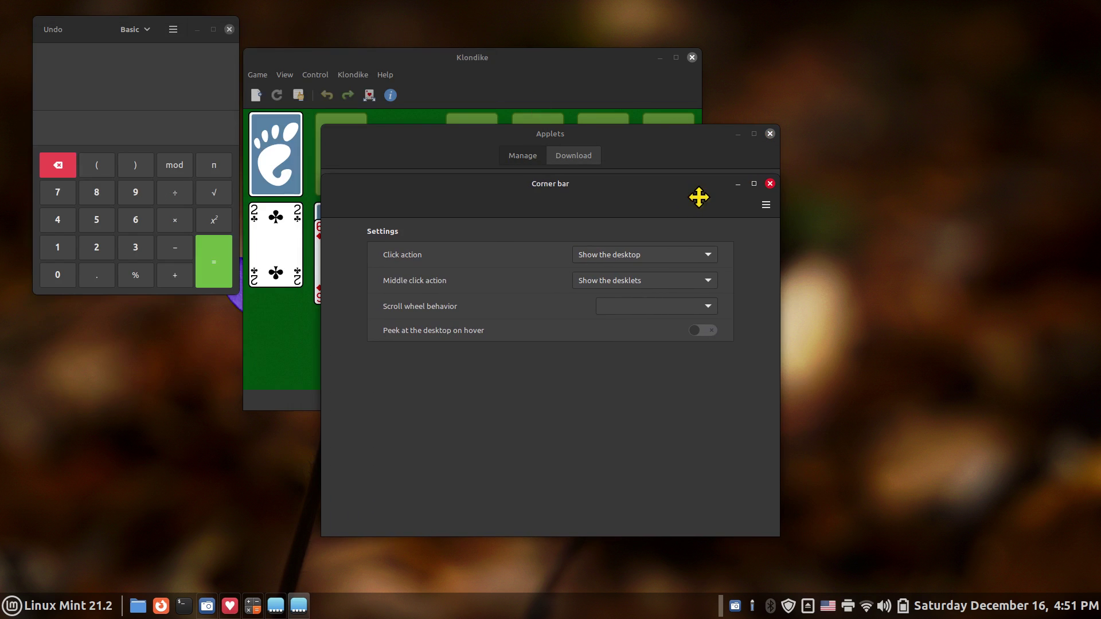
left_click(667, 250)
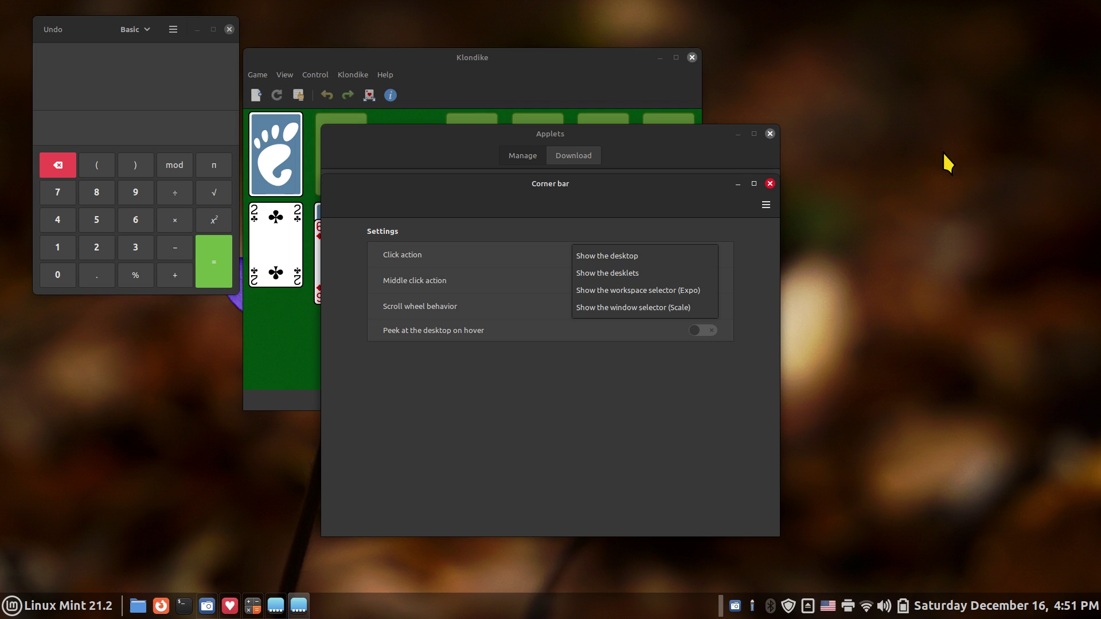
left_click(638, 290)
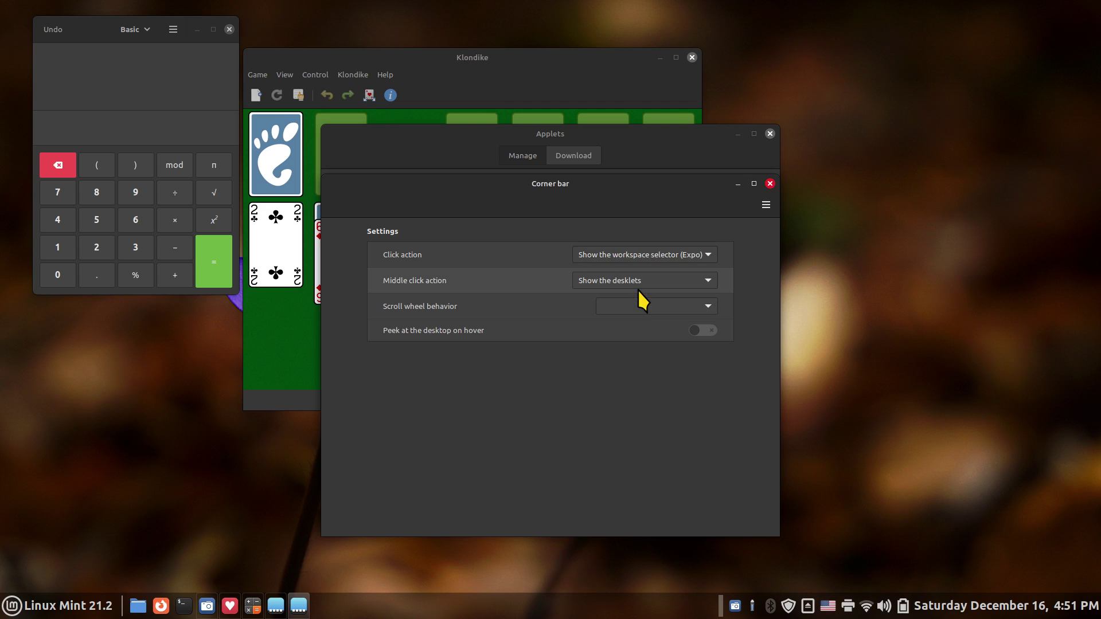
- Close the Corner bar settings and Applets windows, then click the corner bar to open Expo
left_click(771, 184)
left_click(768, 134)
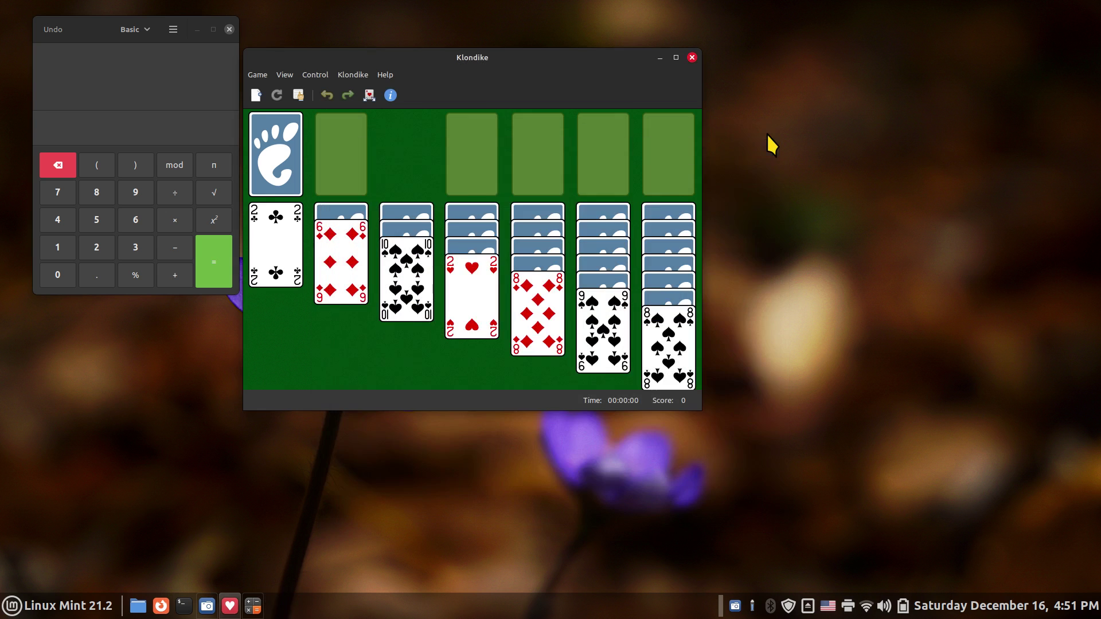
left_click(721, 609)
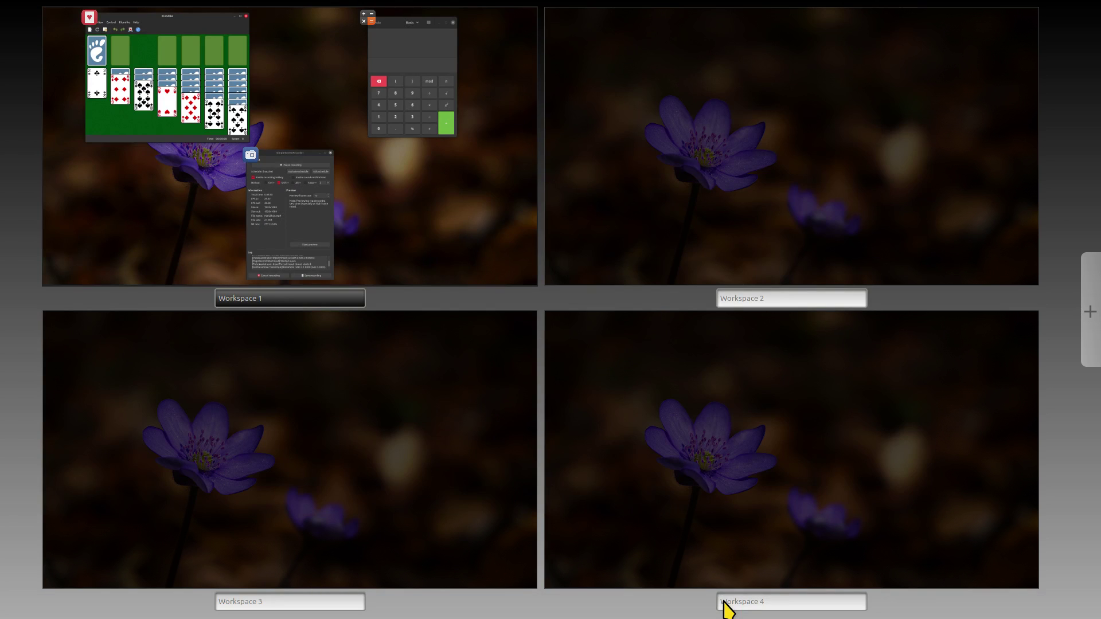
- In Expo, add Workspaces 5 and 6, remove Workspaces 6 to 3, then add two back
left_click(1092, 313)
left_click(1093, 313)
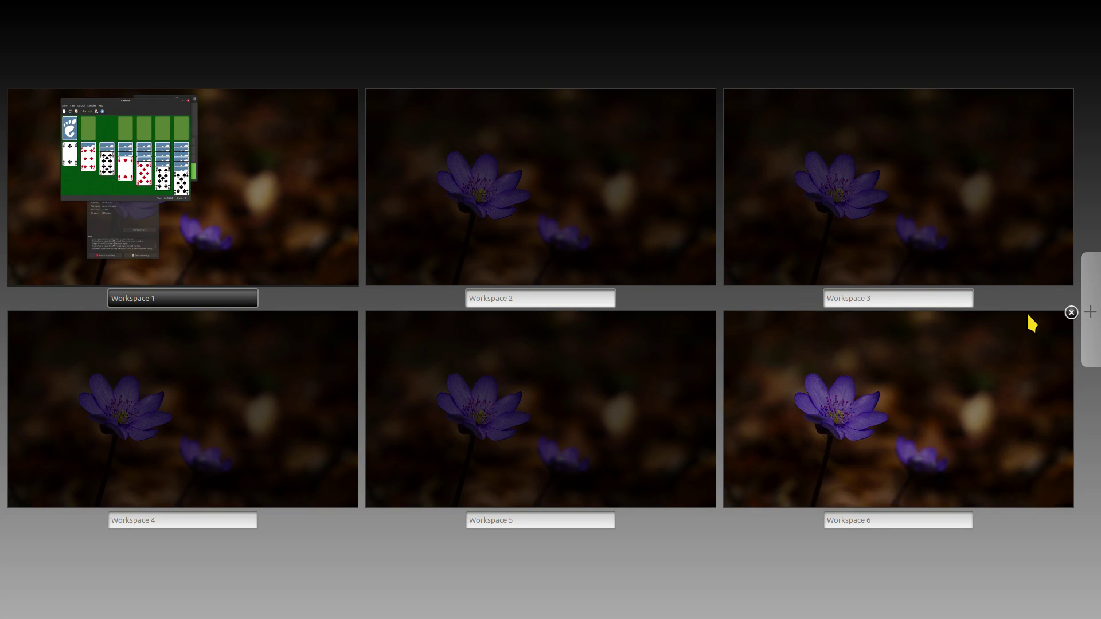
left_click(1071, 312)
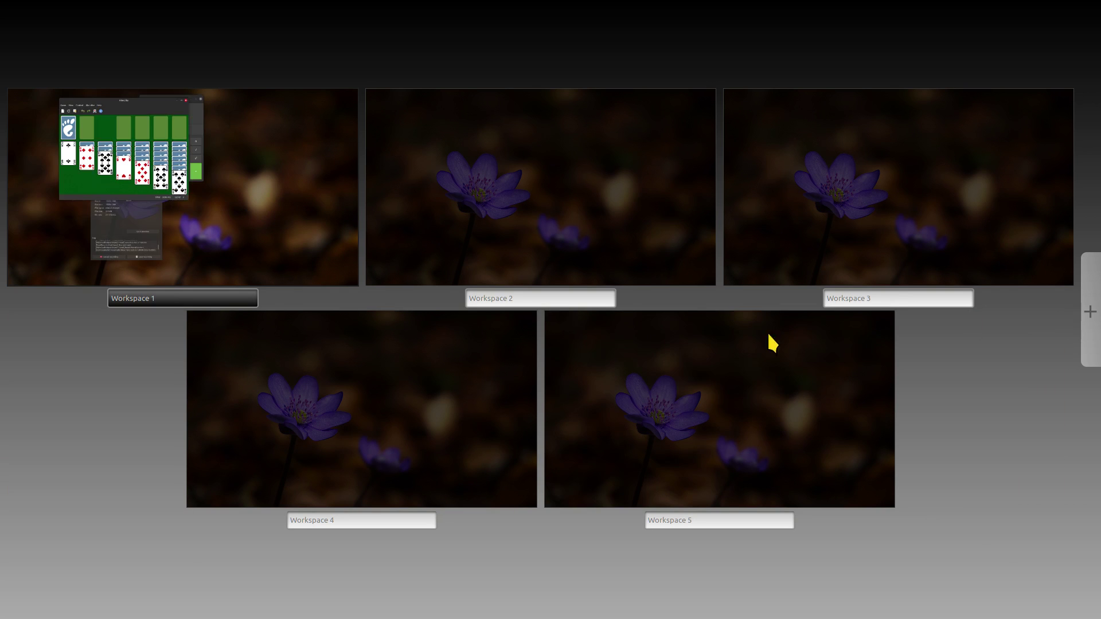
left_click(893, 313)
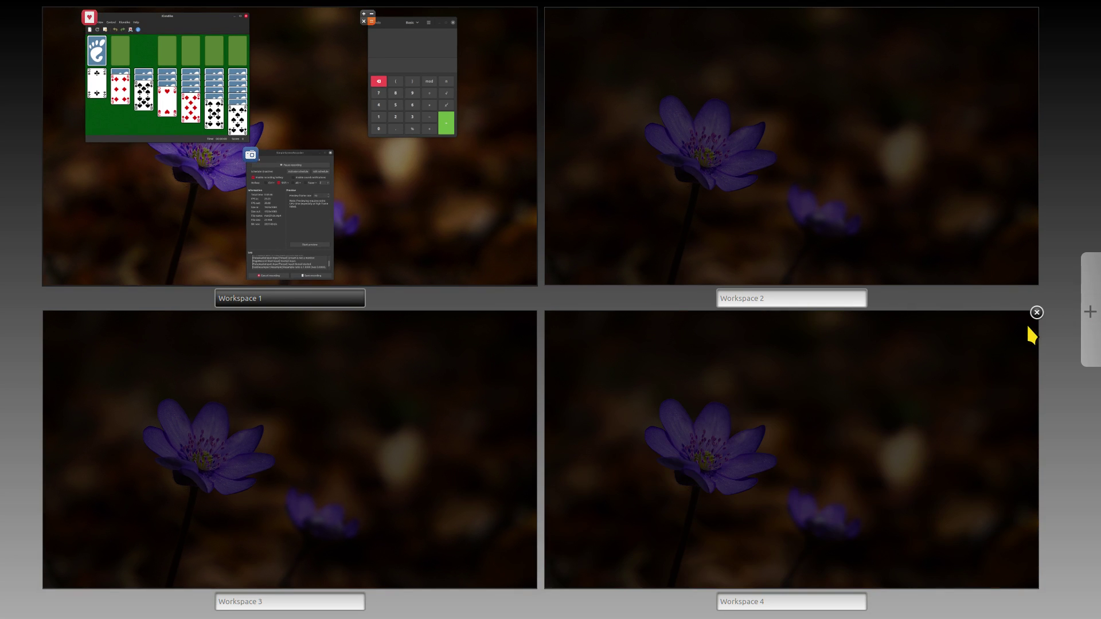
left_click(1036, 313)
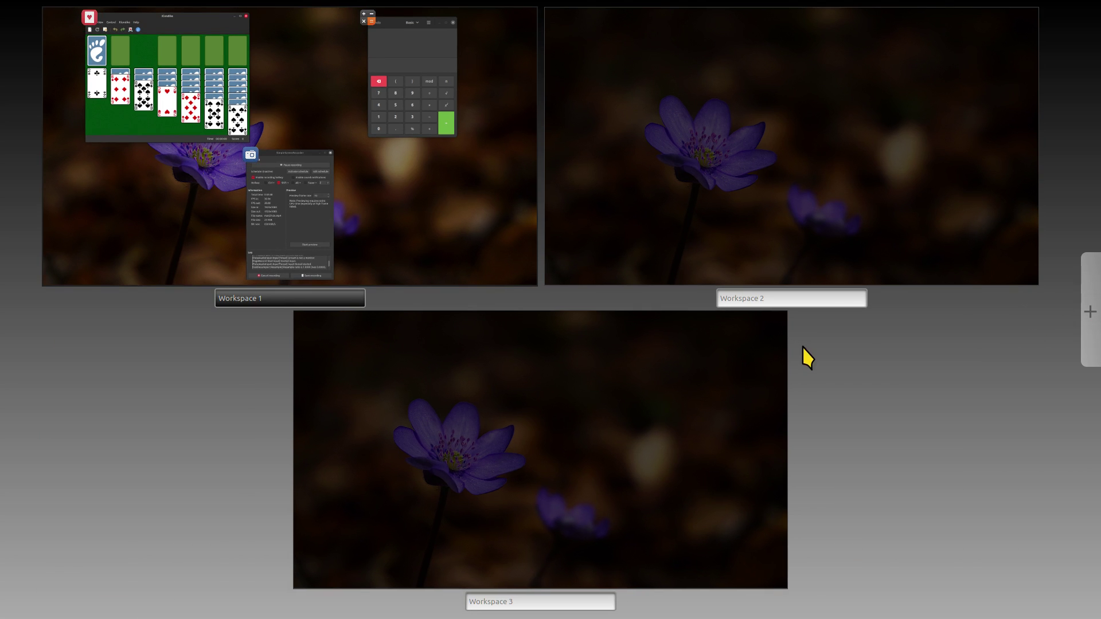
left_click(785, 312)
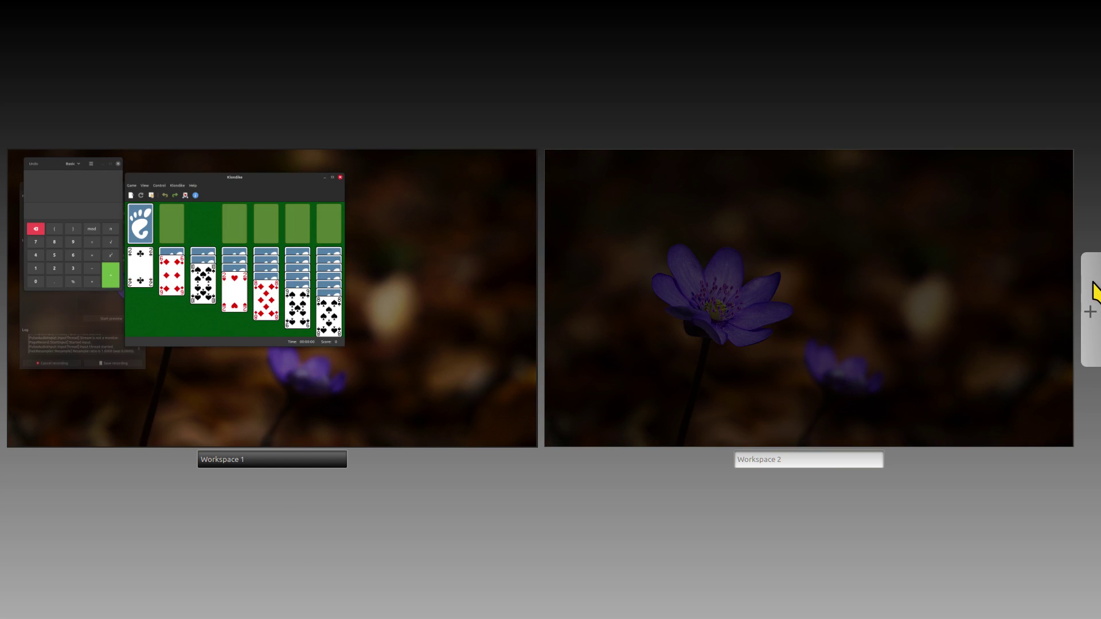
left_click(1094, 303)
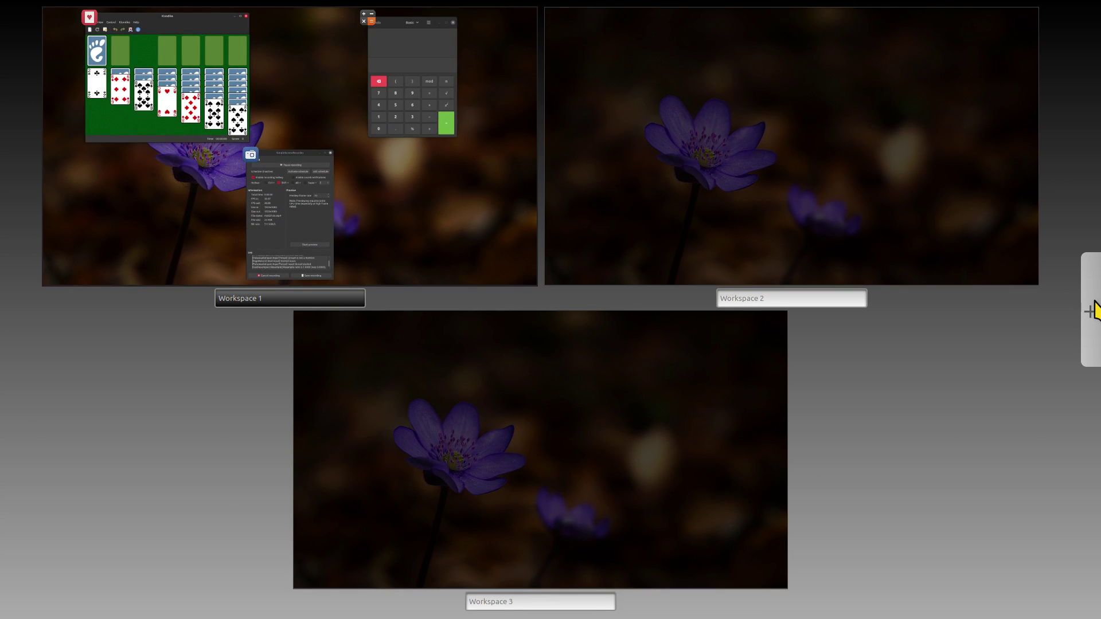
left_click(1094, 310)
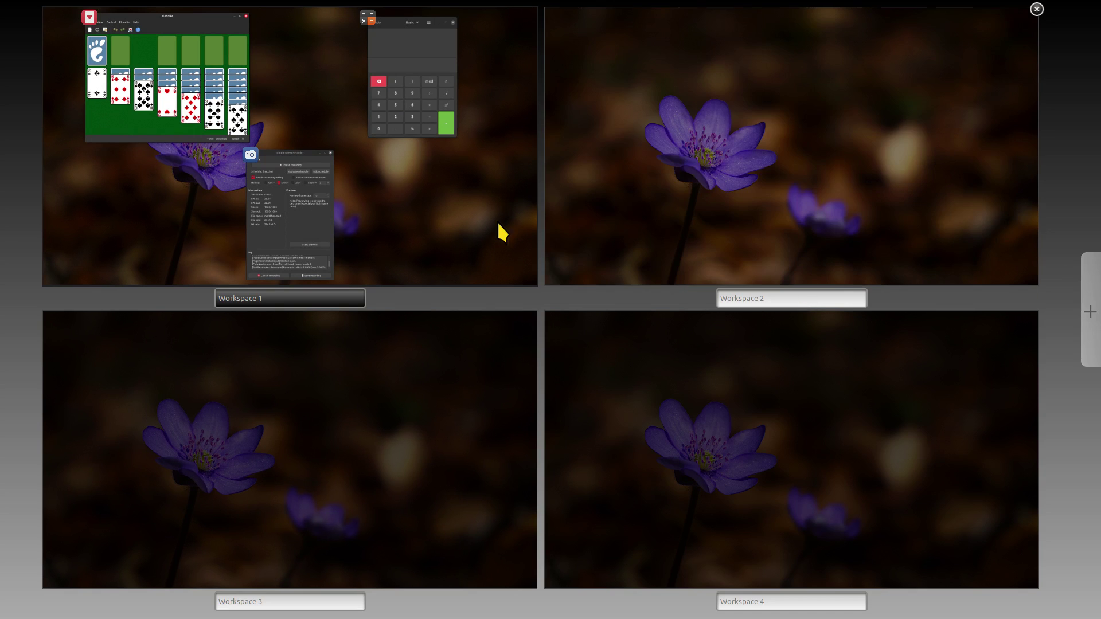
- Return to Workspace 1, reopen Expo from the corner bar, and go back to Workspace 1
mouse_move(488, 218)
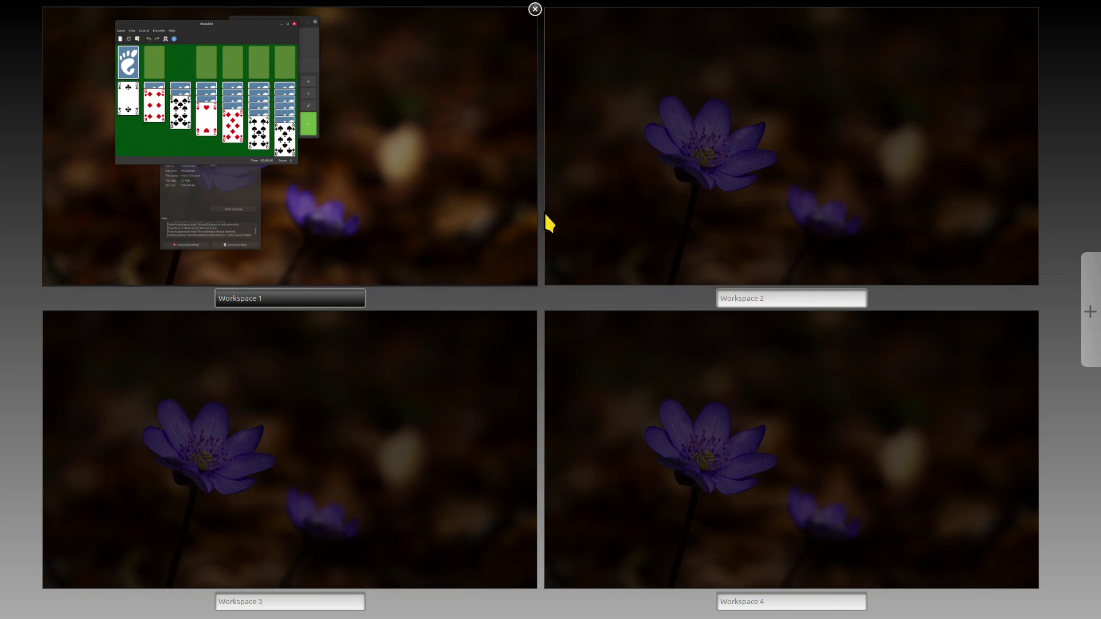
left_click(481, 219)
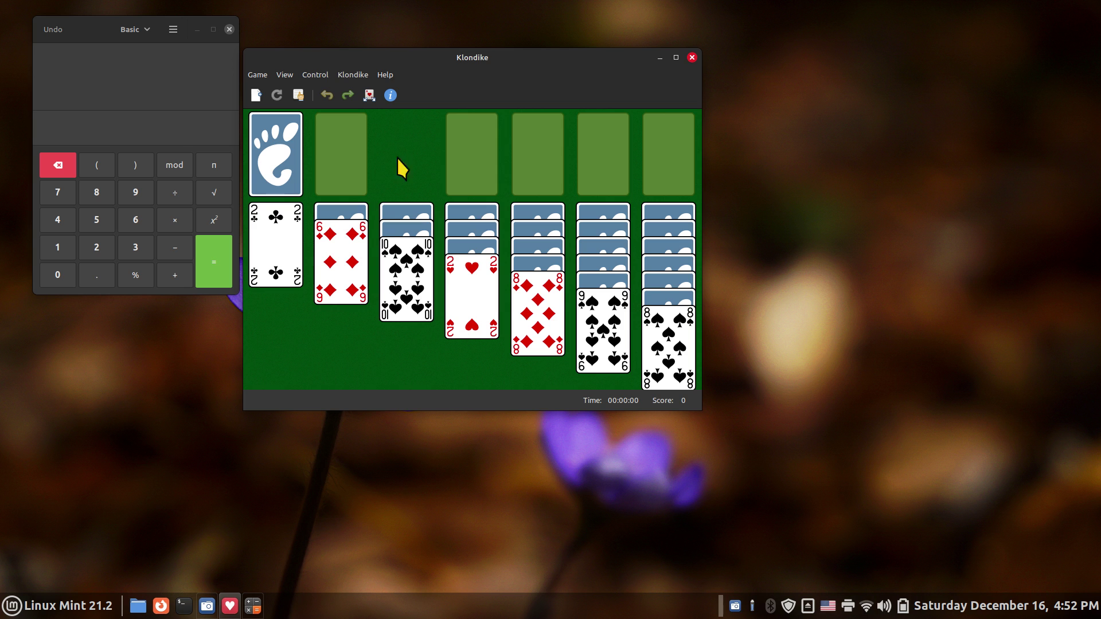
left_click(721, 609)
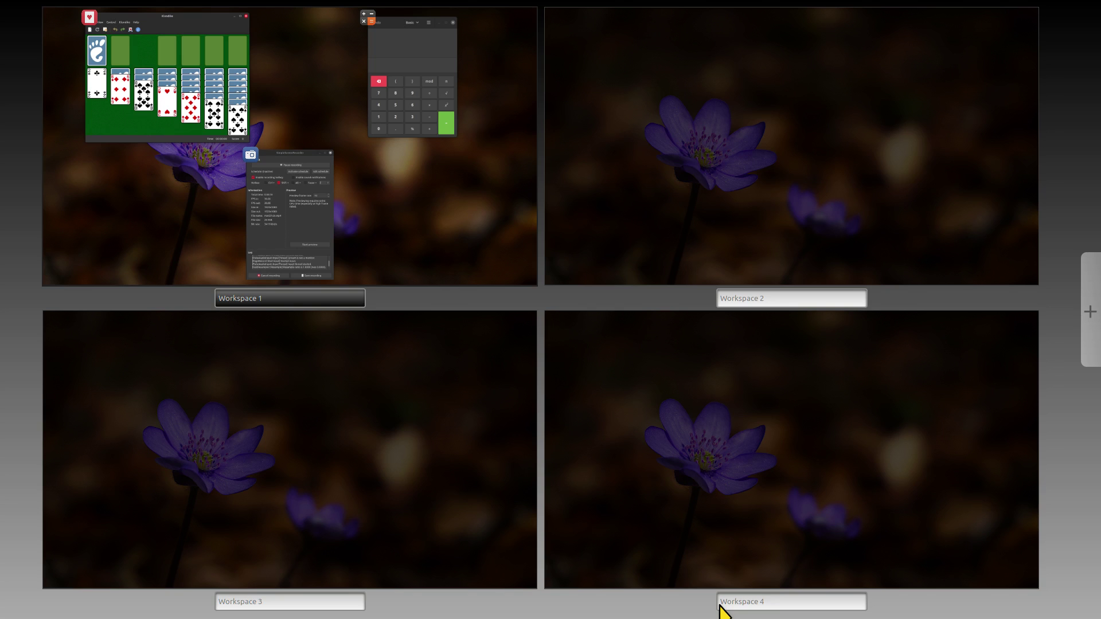
left_click(433, 184)
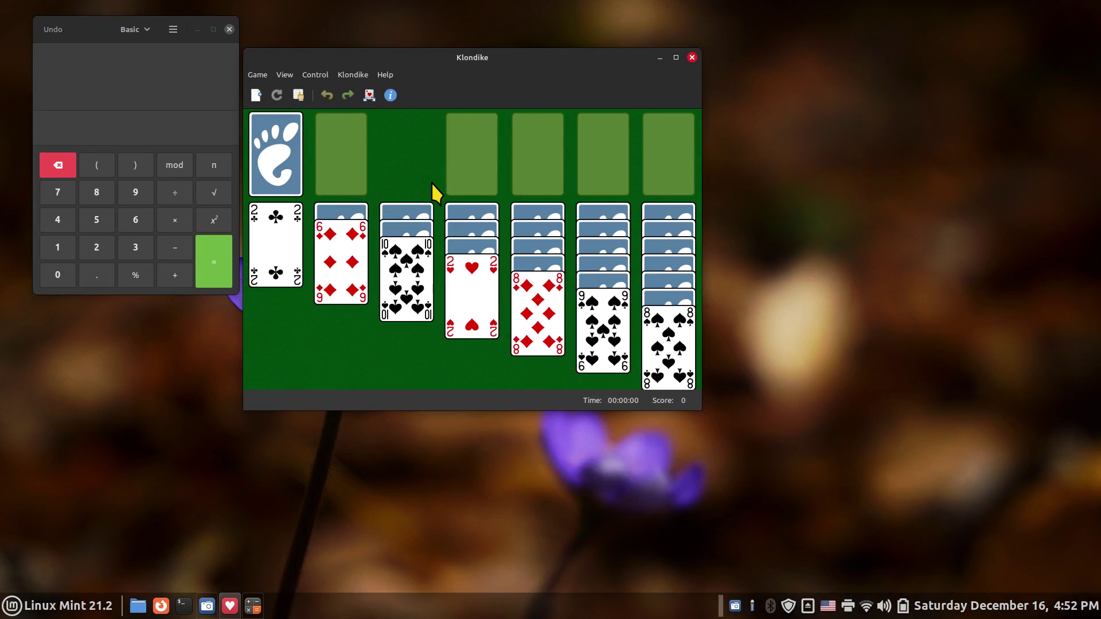
- Via the Applets manager, set Corner bar's Scroll wheel behavior to 'Switch workspaces' and close its settings
right_click(630, 612)
left_click(626, 450)
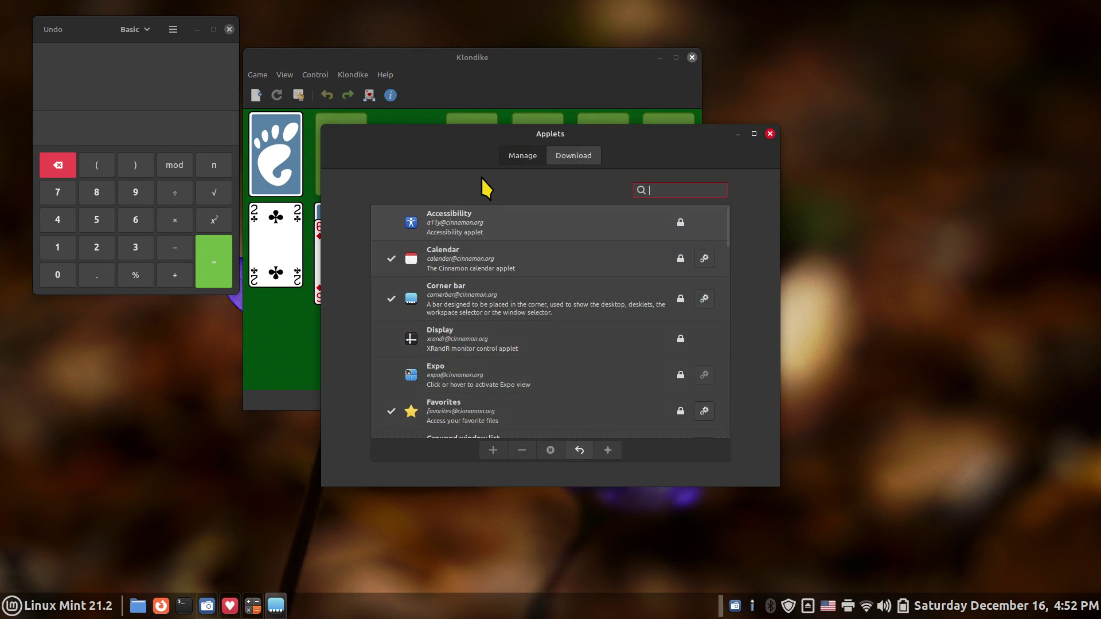
left_click(533, 308)
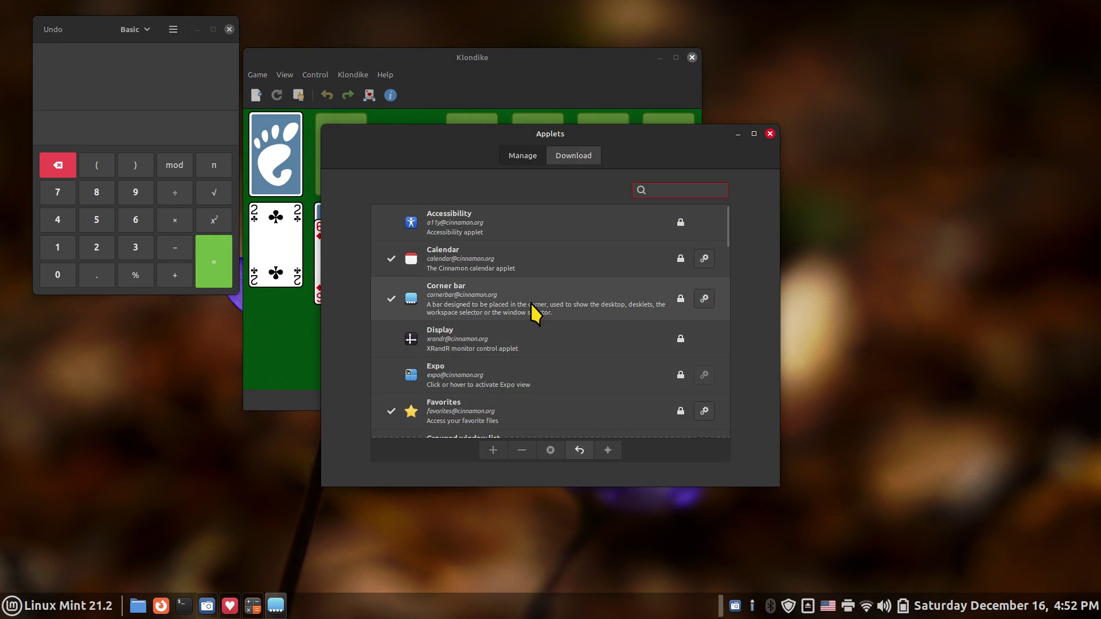
left_click(710, 293)
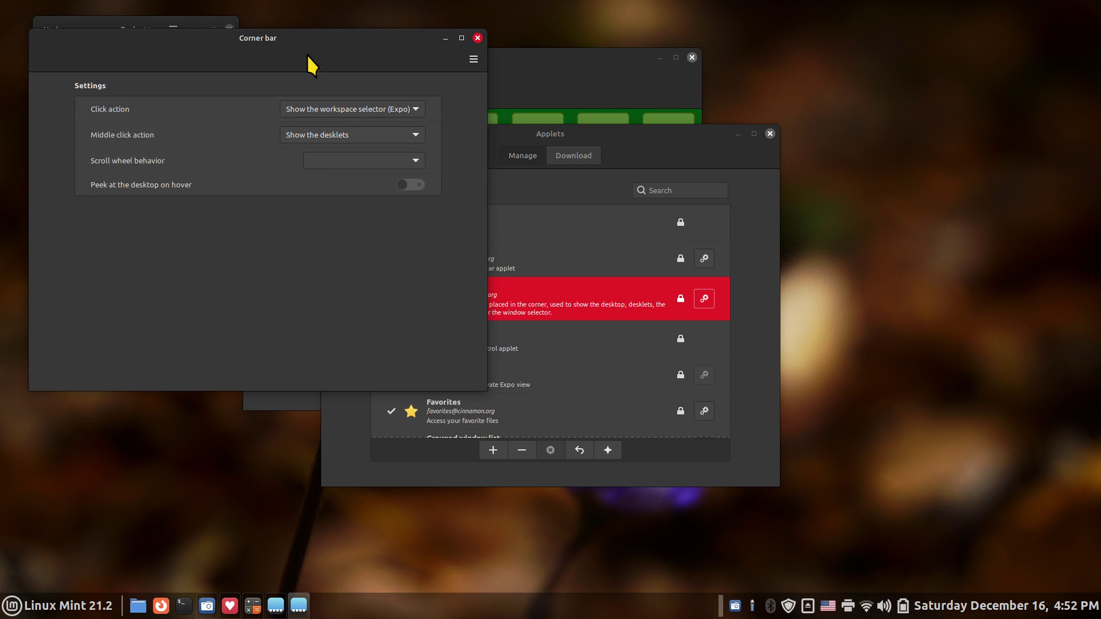
left_click_drag(306, 55, 562, 201)
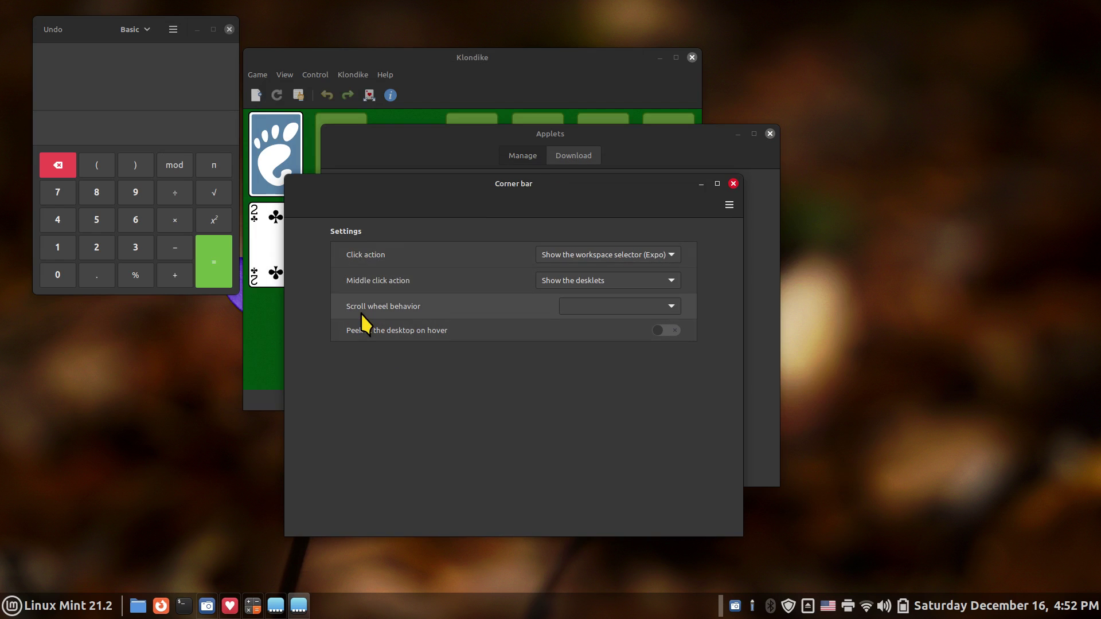
left_click(597, 304)
left_click(618, 326)
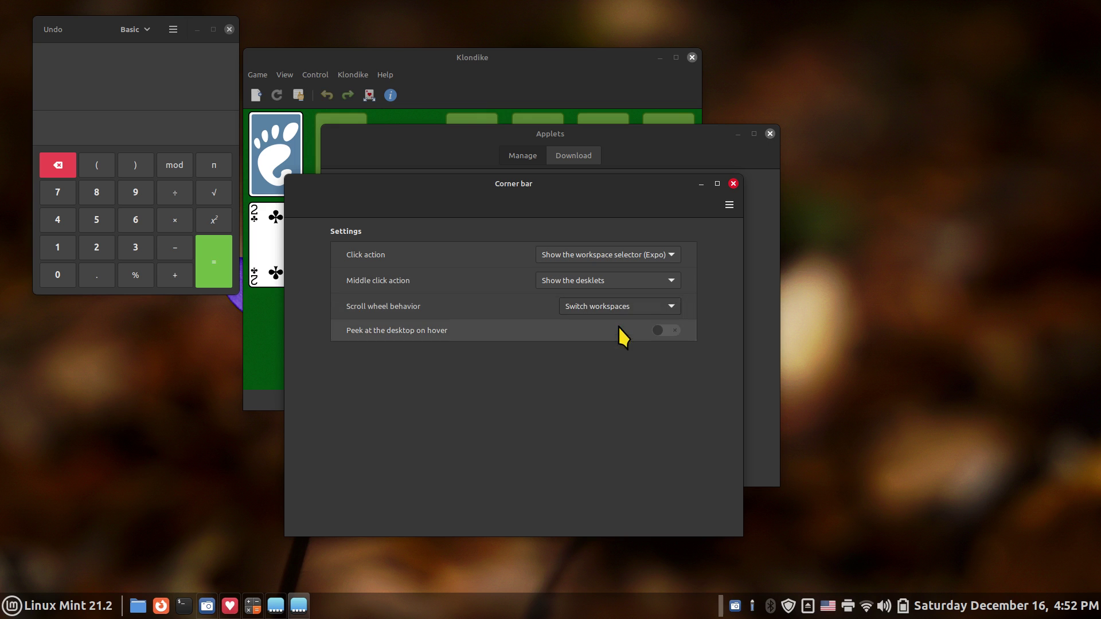
left_click(733, 183)
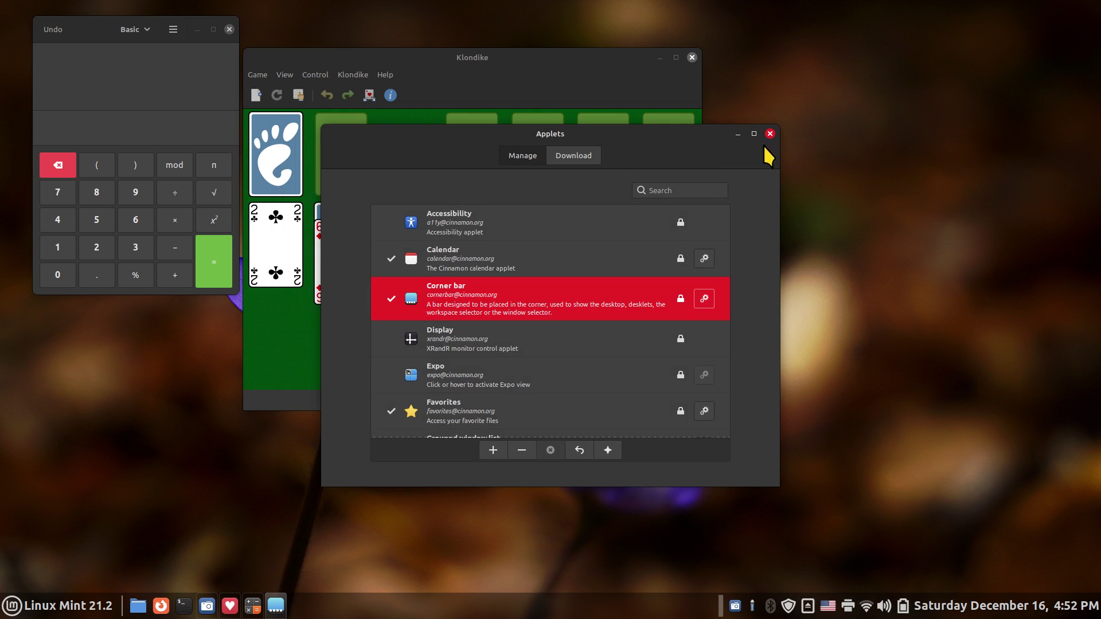
- Close the Applets manager and switch from Workspace 1 to 2, then 3, then back to 2
left_click(769, 134)
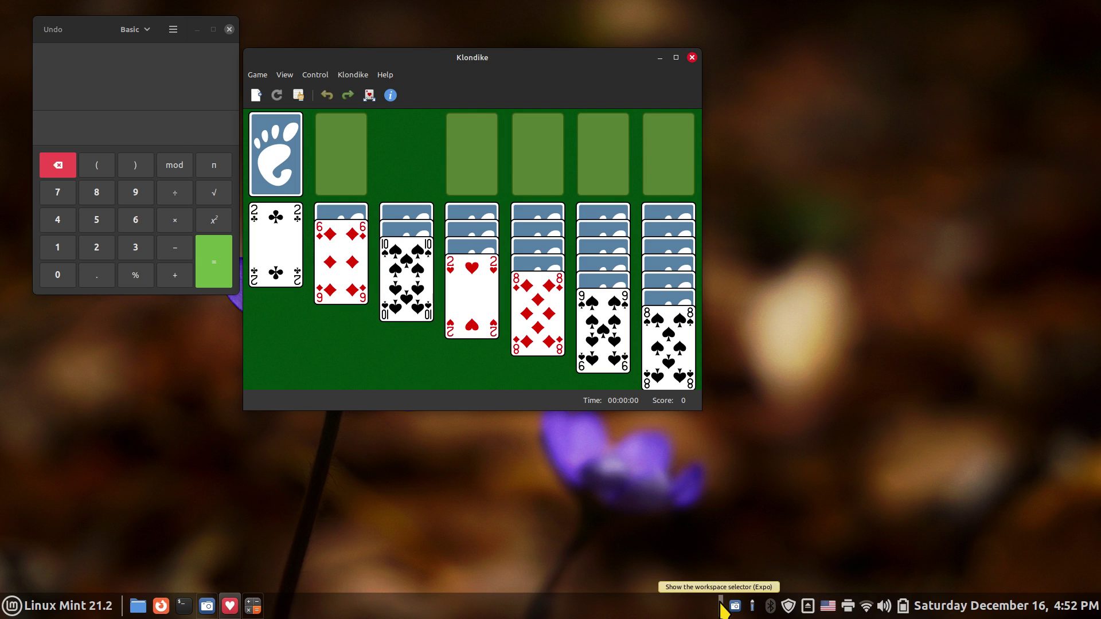
key("ctrl+alt+Right")
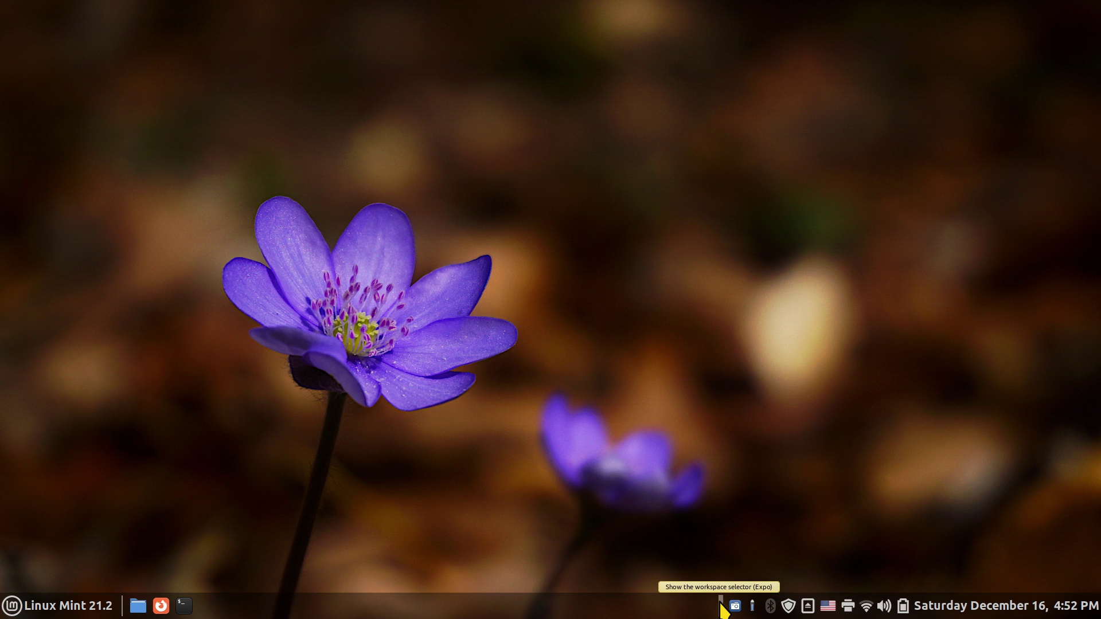
key("ctrl+alt+Right")
key("ctrl+alt+Right")
key("ctrl+alt+Left")
key("ctrl+alt+Left")
key("ctrl+alt+Left")
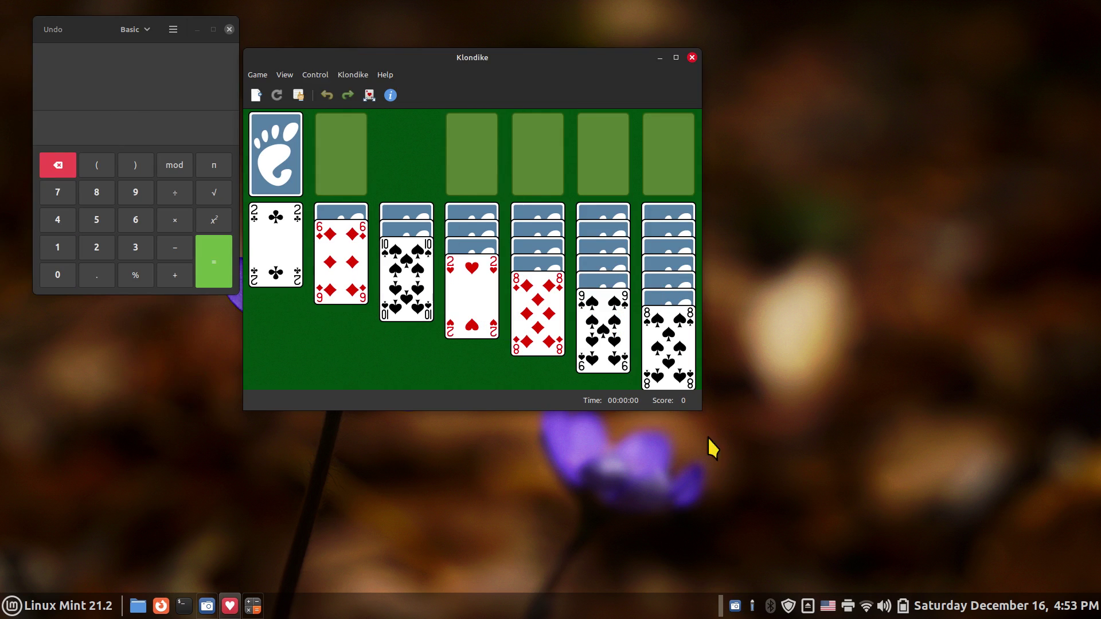
- Open the Corner bar applet's settings from the panel's Applets manager
right_click(591, 609)
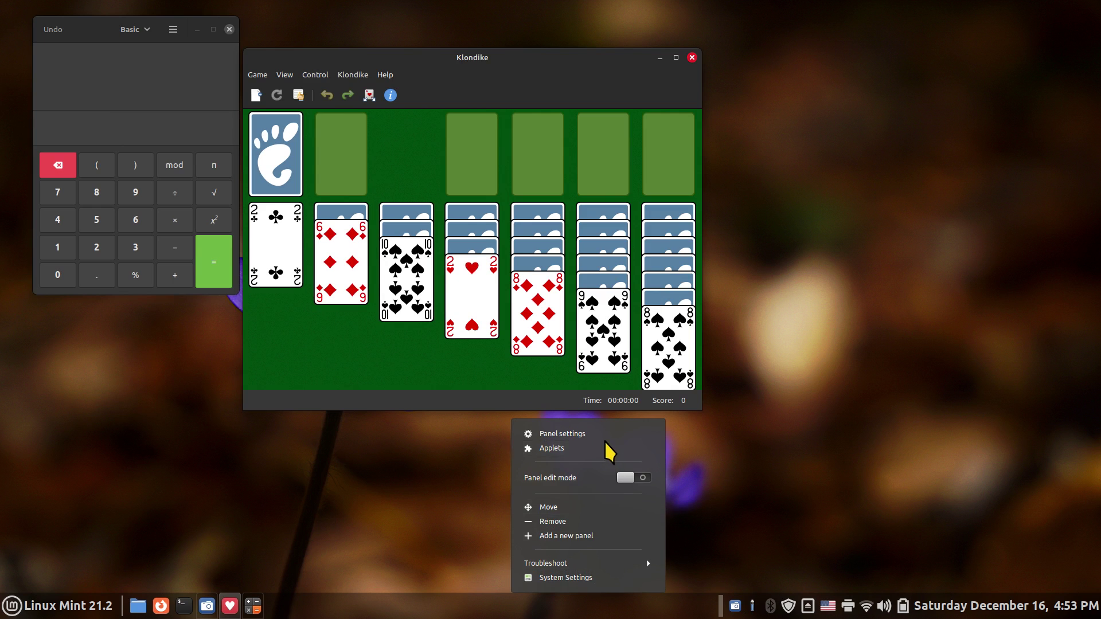
left_click(607, 449)
left_click(517, 292)
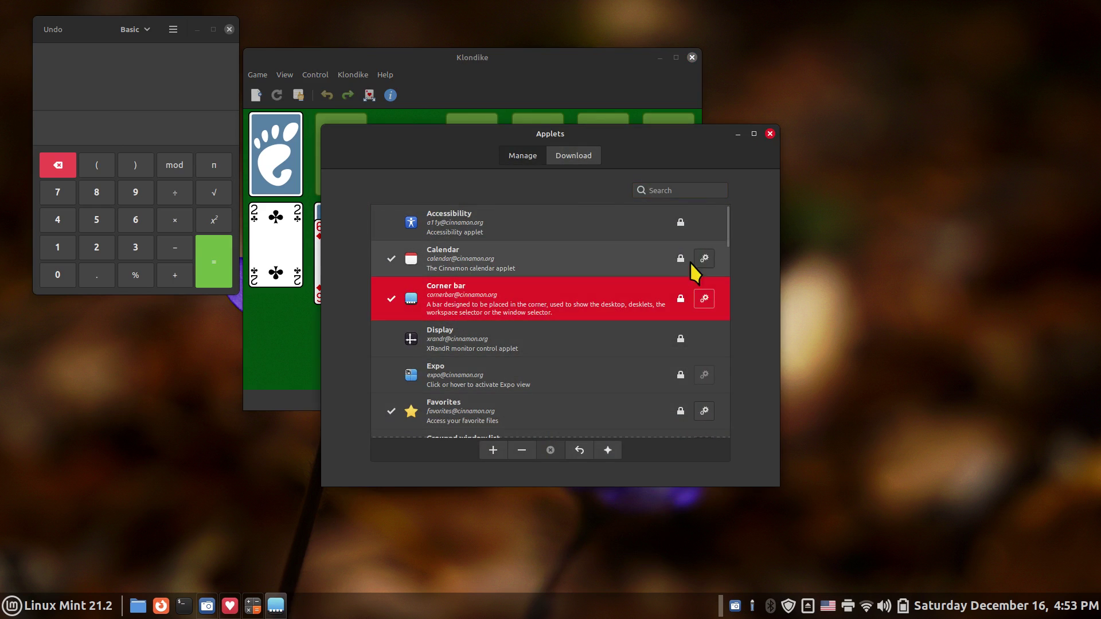
left_click(703, 298)
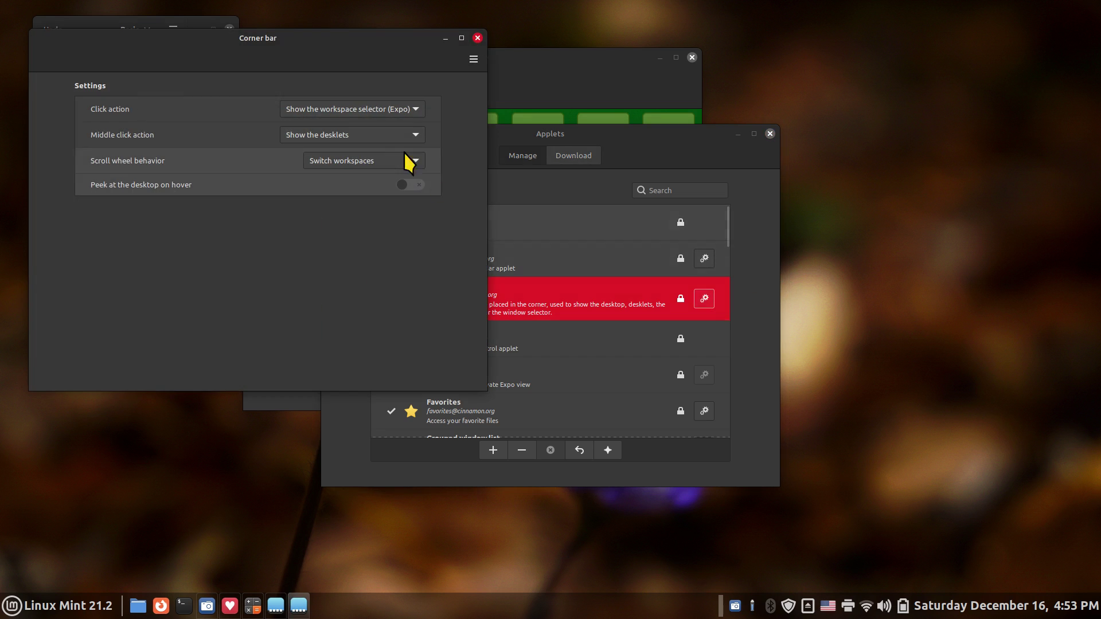
- Set Scroll wheel behavior to Nothing and turn on Peek at the desktop on hover
left_click(342, 162)
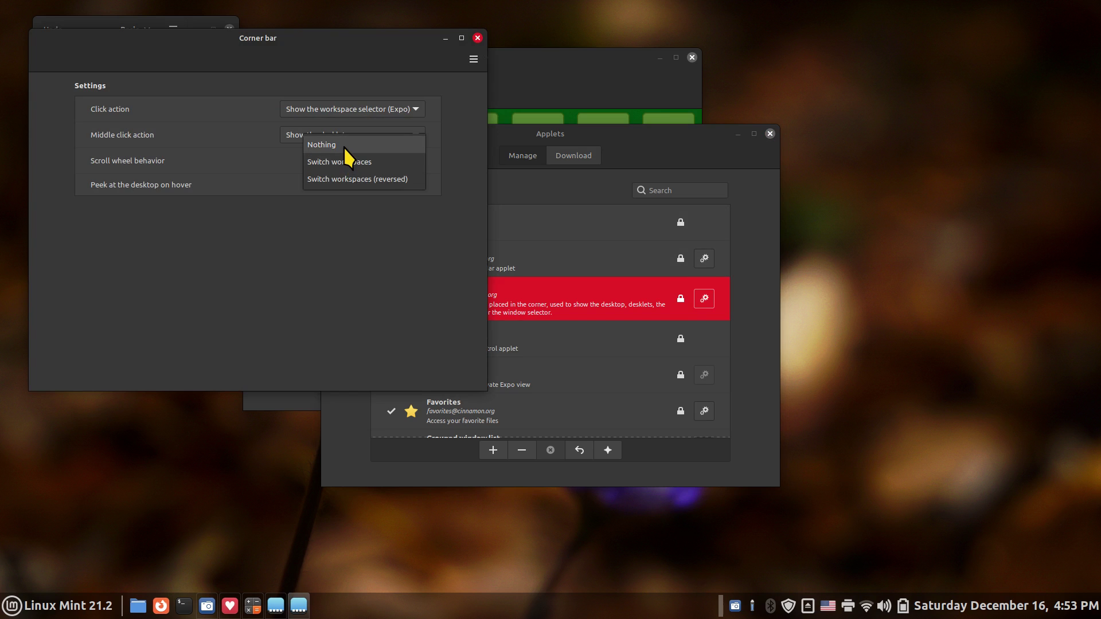
left_click(343, 147)
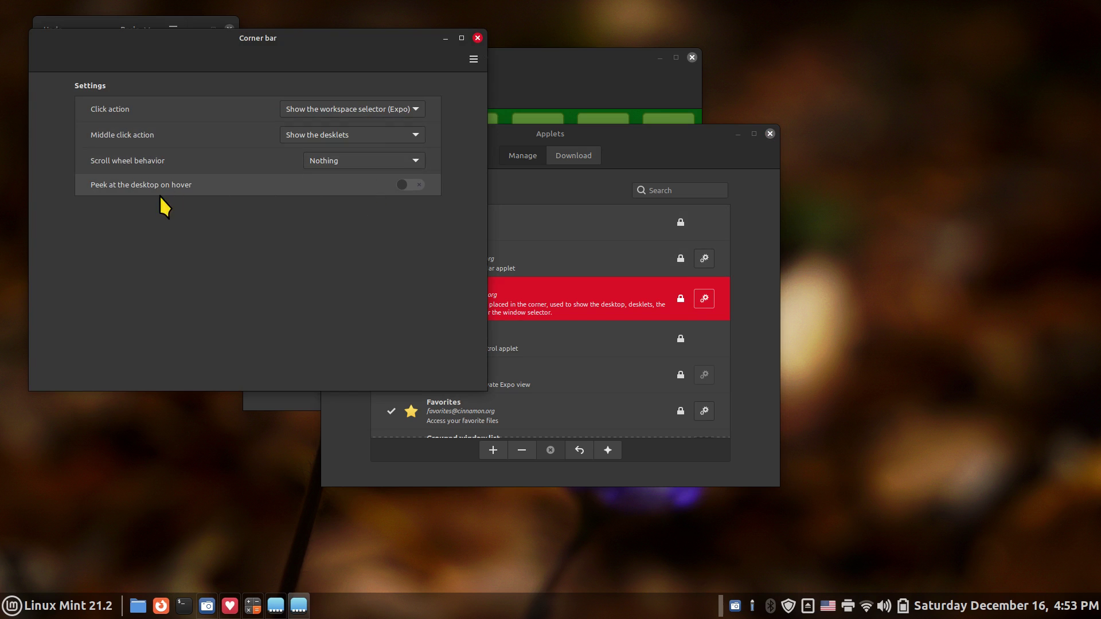
left_click(415, 182)
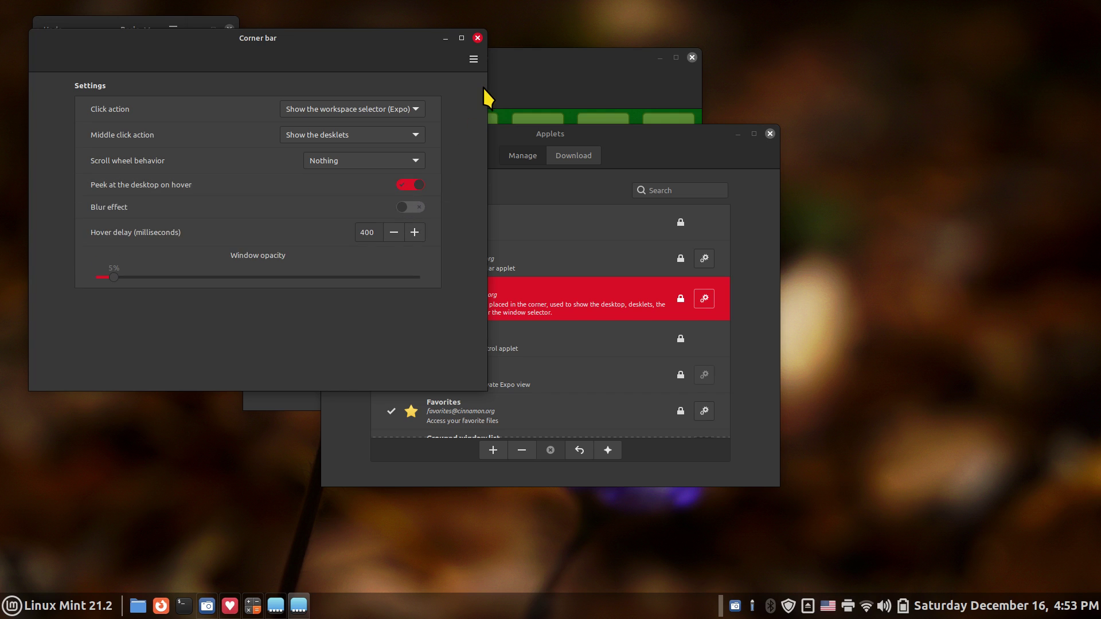
left_click_drag(304, 46, 582, 168)
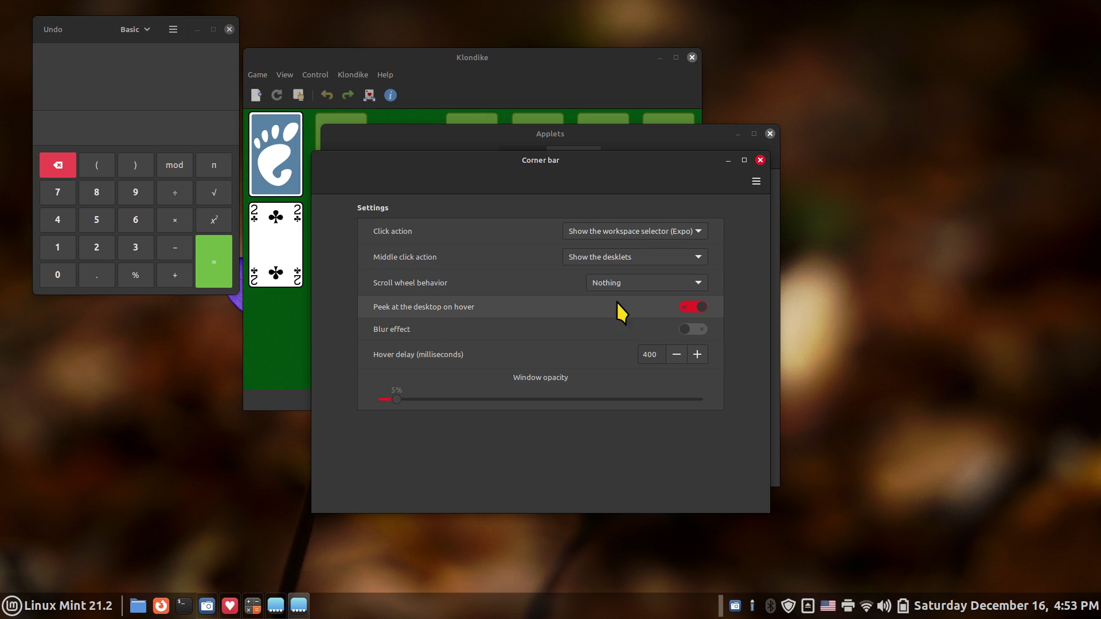
left_click(760, 162)
- Close the Applets window and hover the corner bar to test the desktop peek
left_click(769, 134)
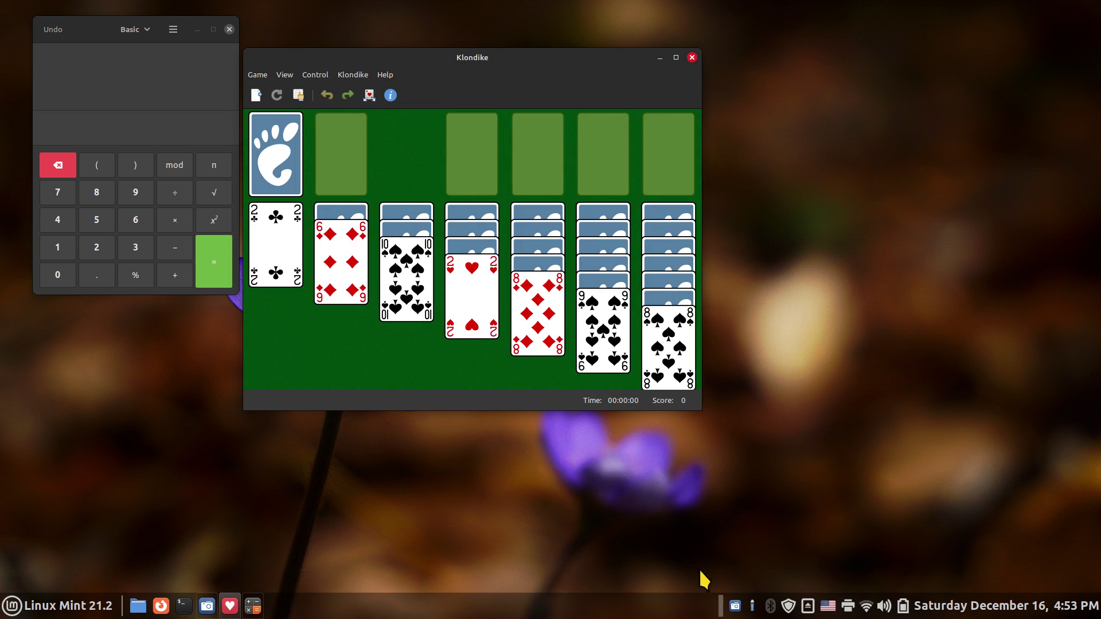
mouse_move(723, 609)
- Turn off Peek at the desktop on hover in the Corner bar settings
right_click(552, 615)
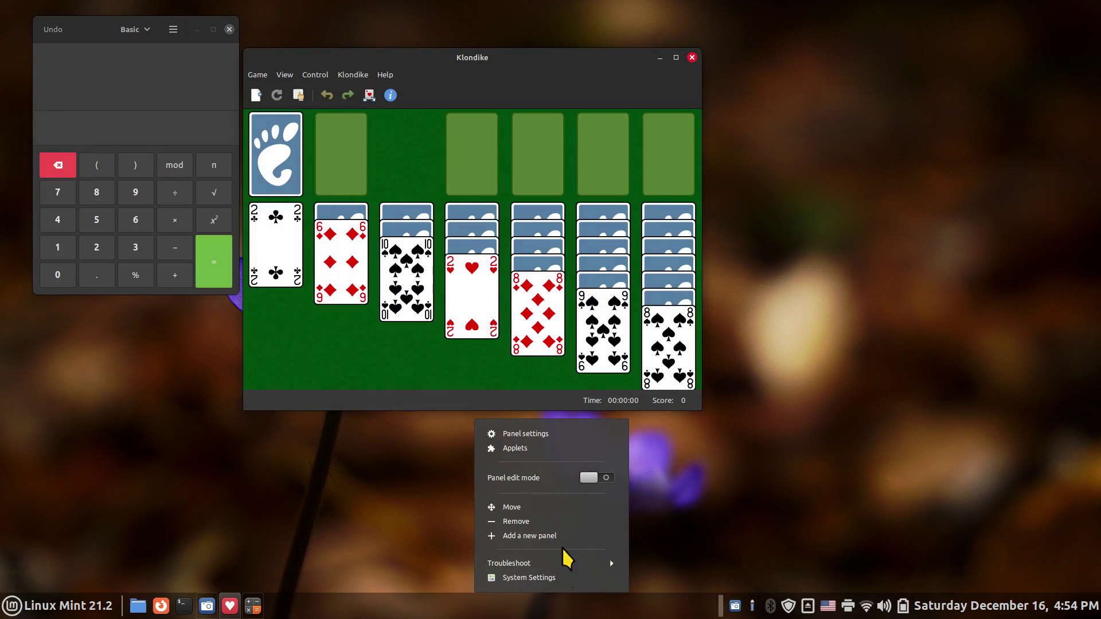
left_click(535, 455)
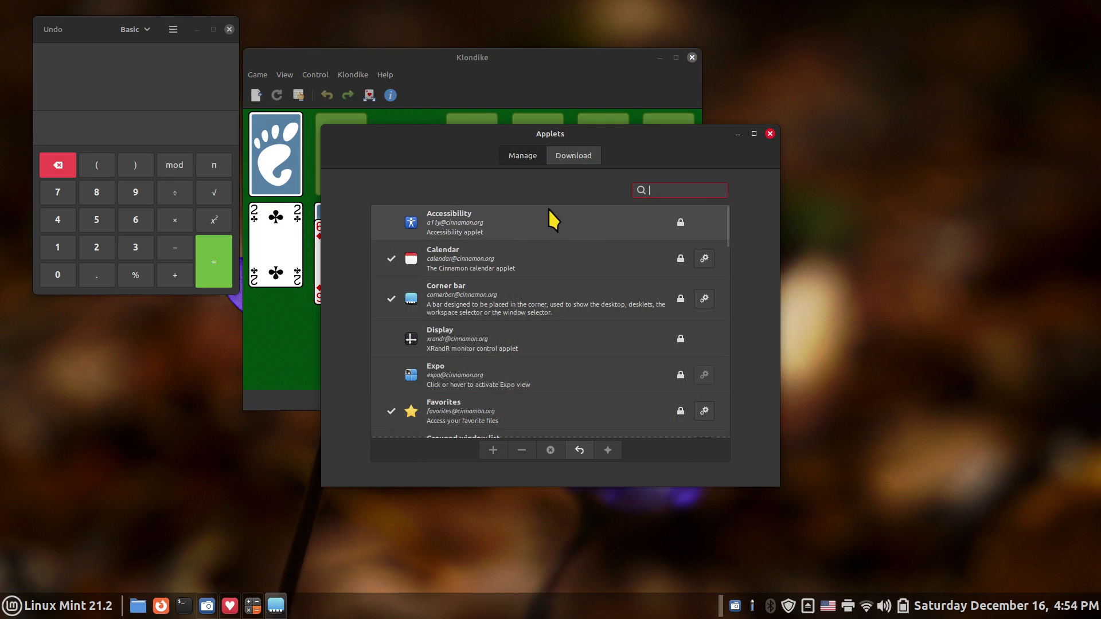
left_click(671, 298)
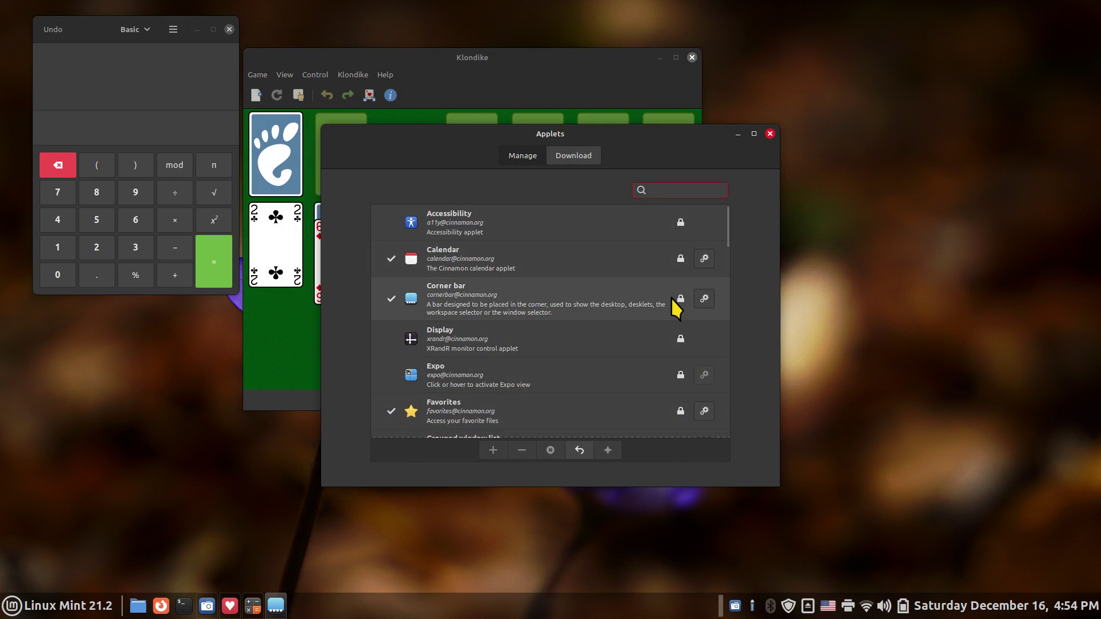
left_click(704, 298)
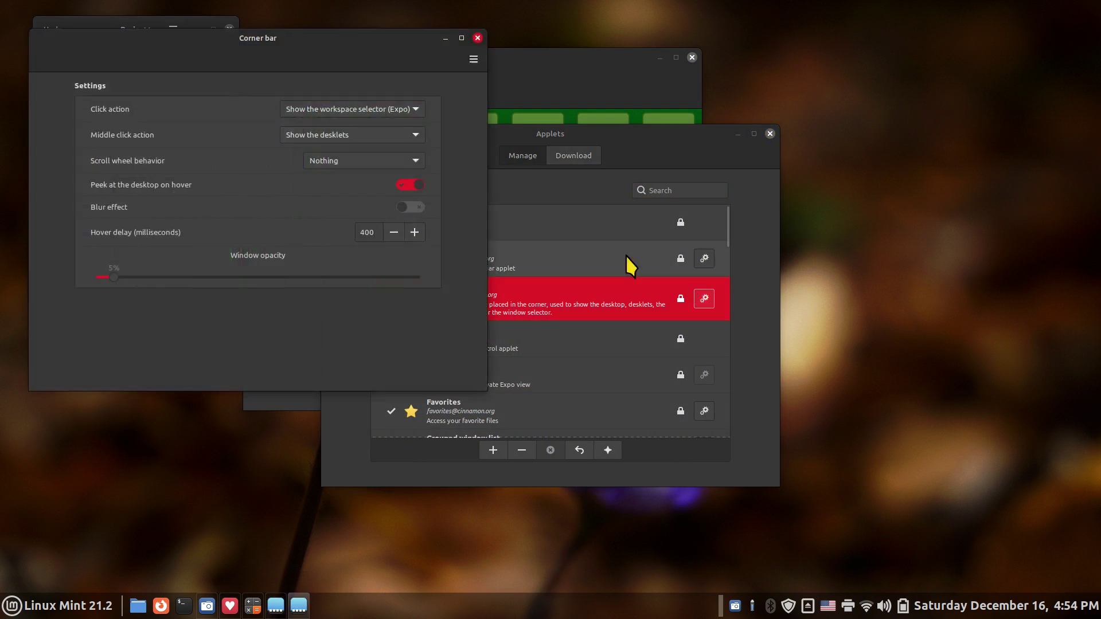
left_click(402, 187)
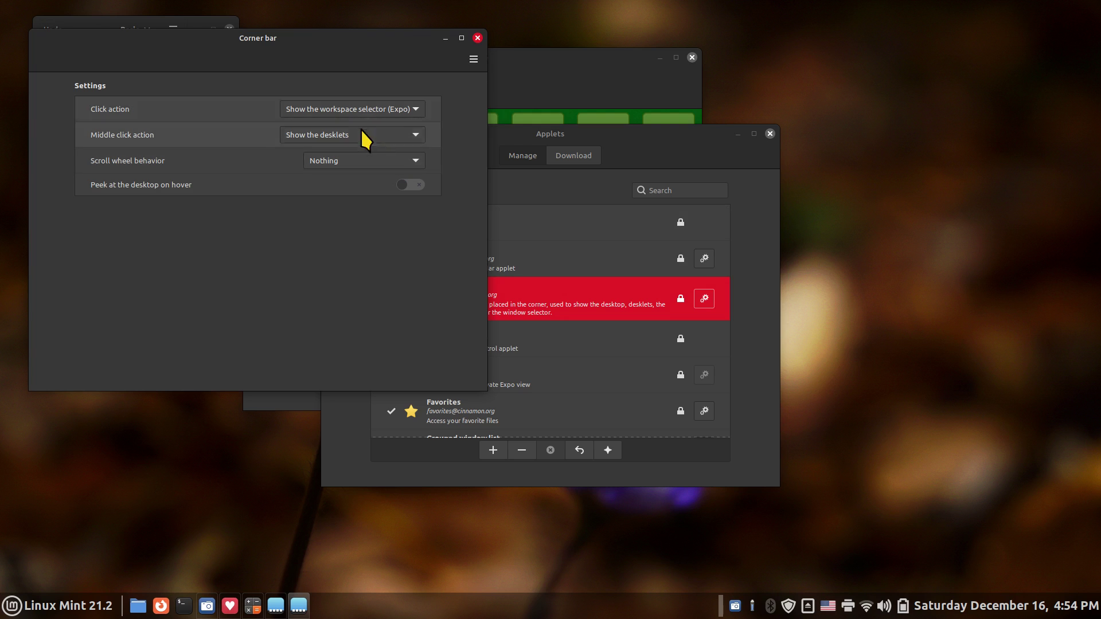
- Set Click action to Show the window selector (Scale) and close both windows
left_click(374, 109)
left_click(374, 108)
left_click(373, 107)
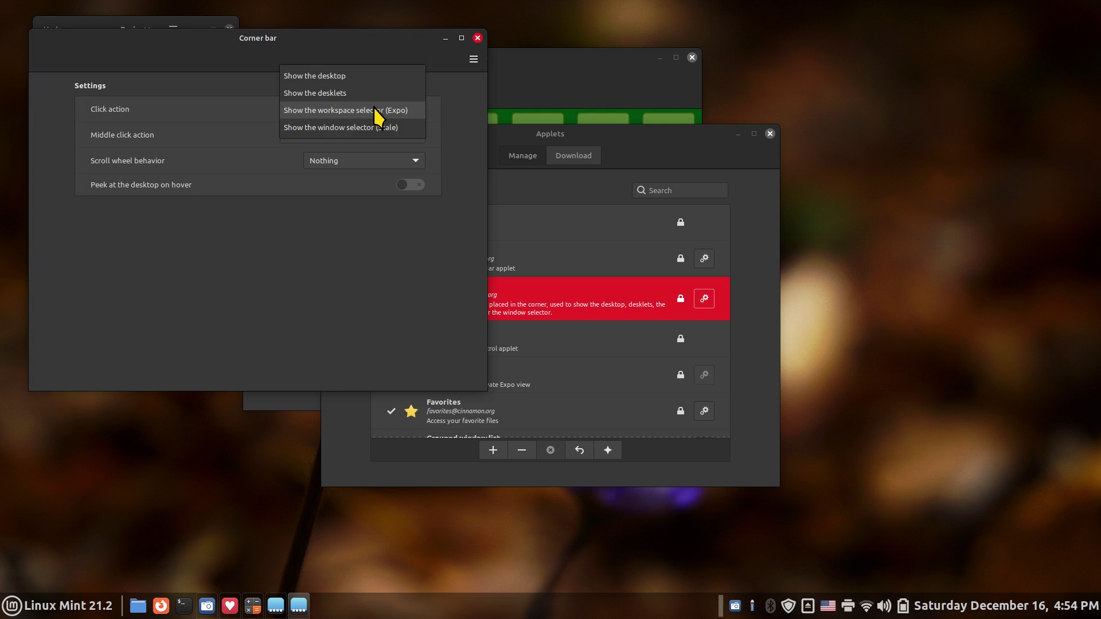
left_click(378, 127)
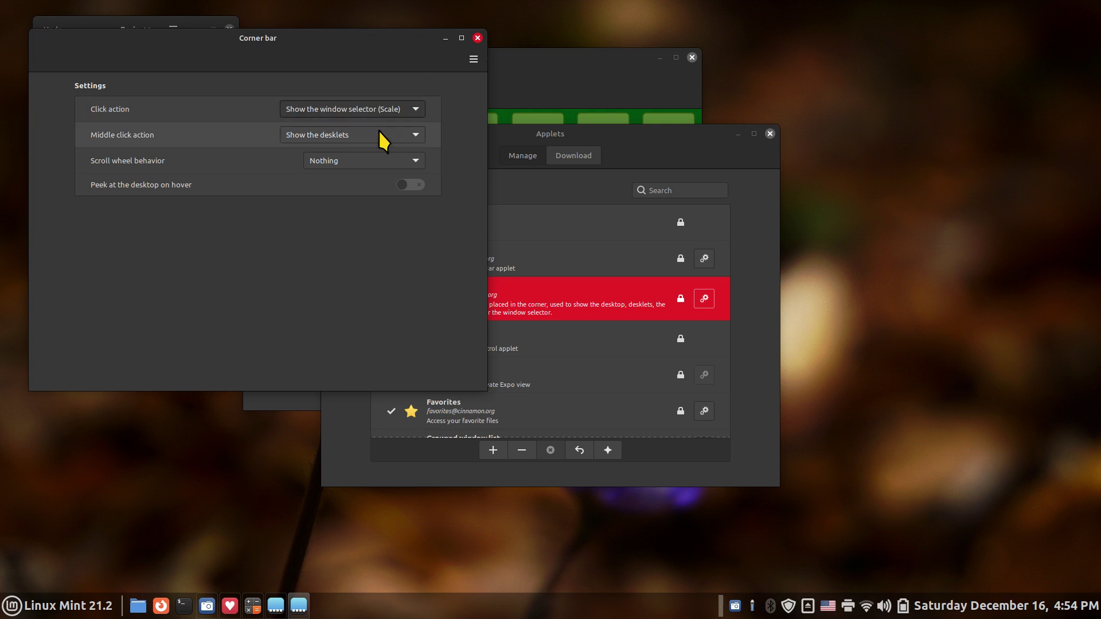
left_click(478, 38)
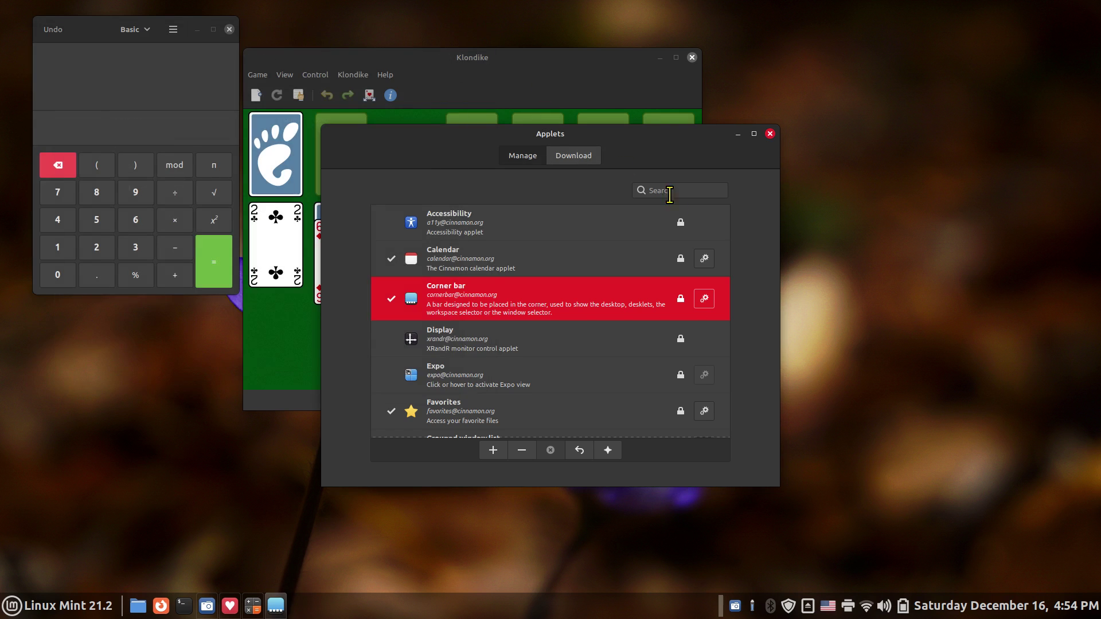
left_click(770, 133)
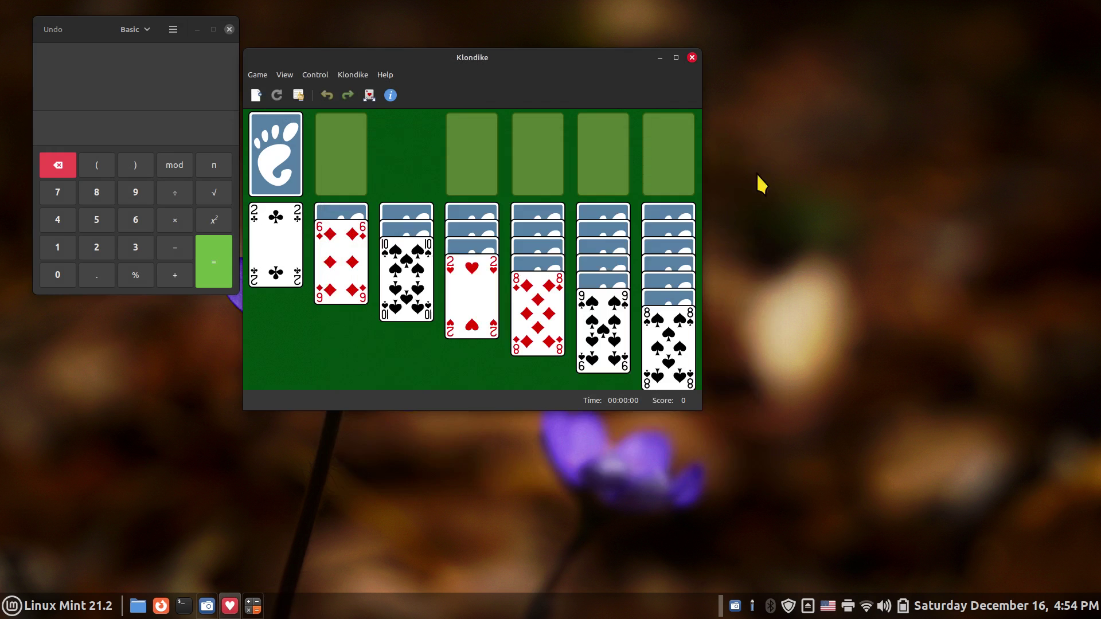
left_click(720, 614)
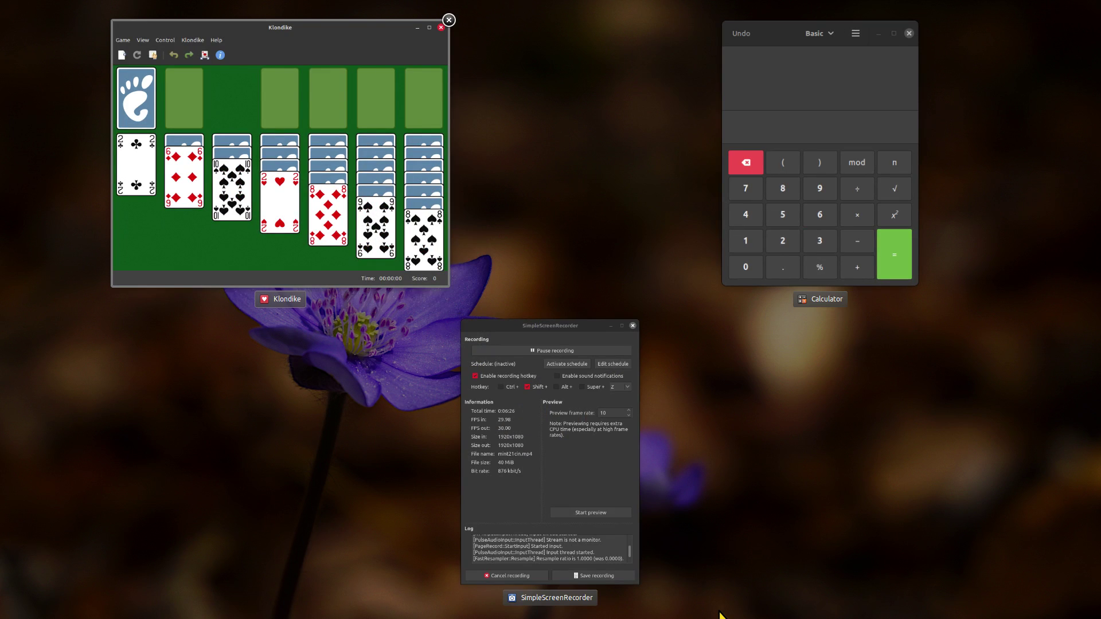
left_click(341, 128)
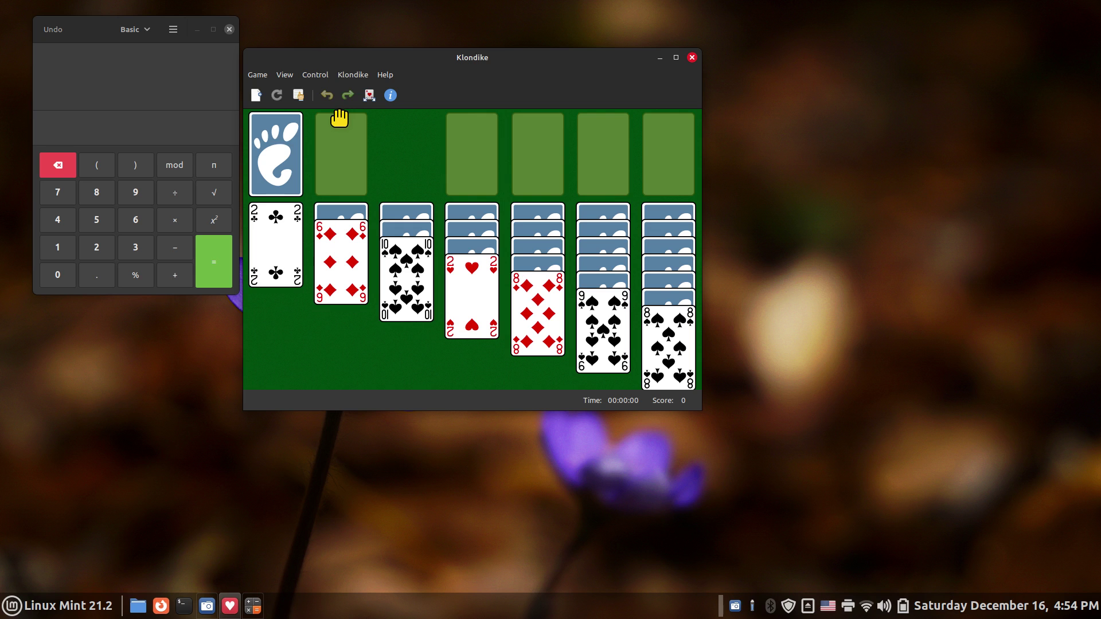
left_click(721, 616)
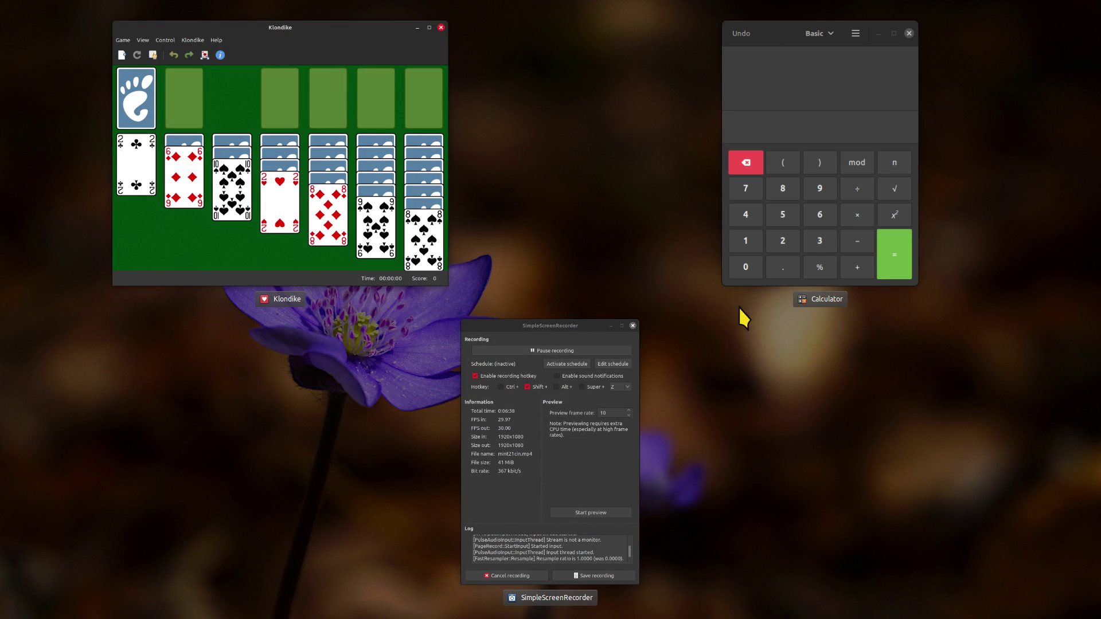
left_click(425, 154)
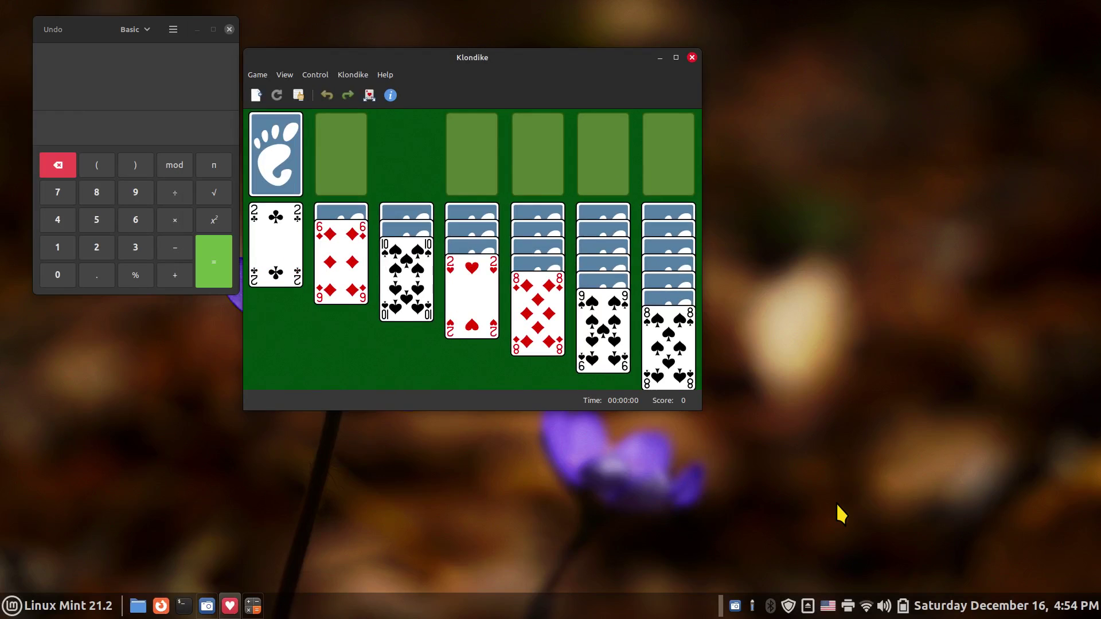
- Select Corner bar in the Applets manager, remove it from the panel, then add it back
right_click(584, 615)
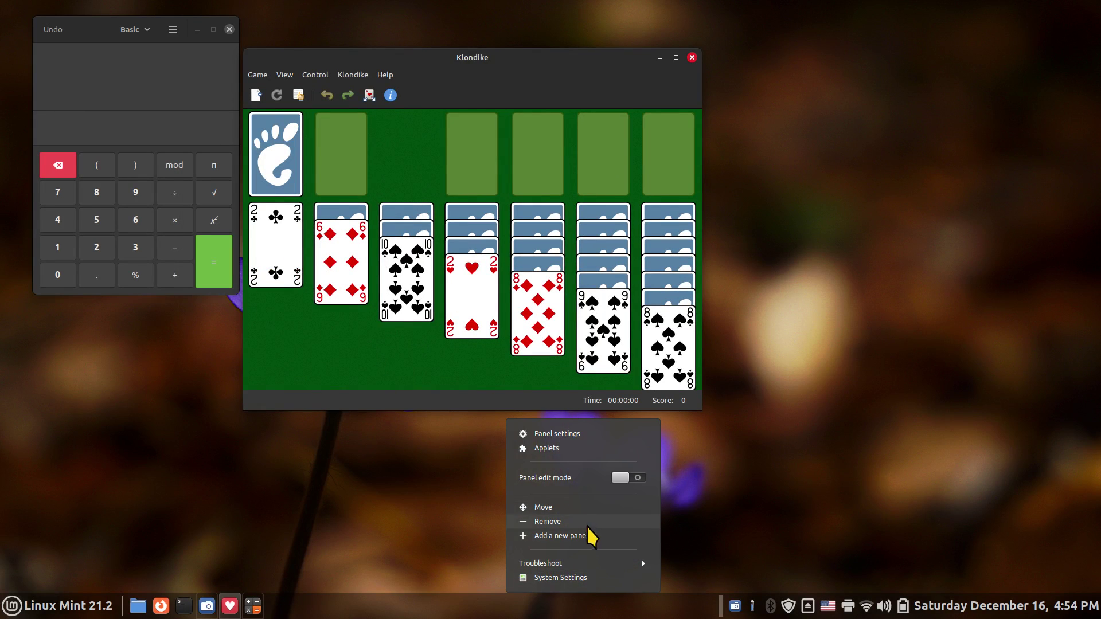
left_click(560, 449)
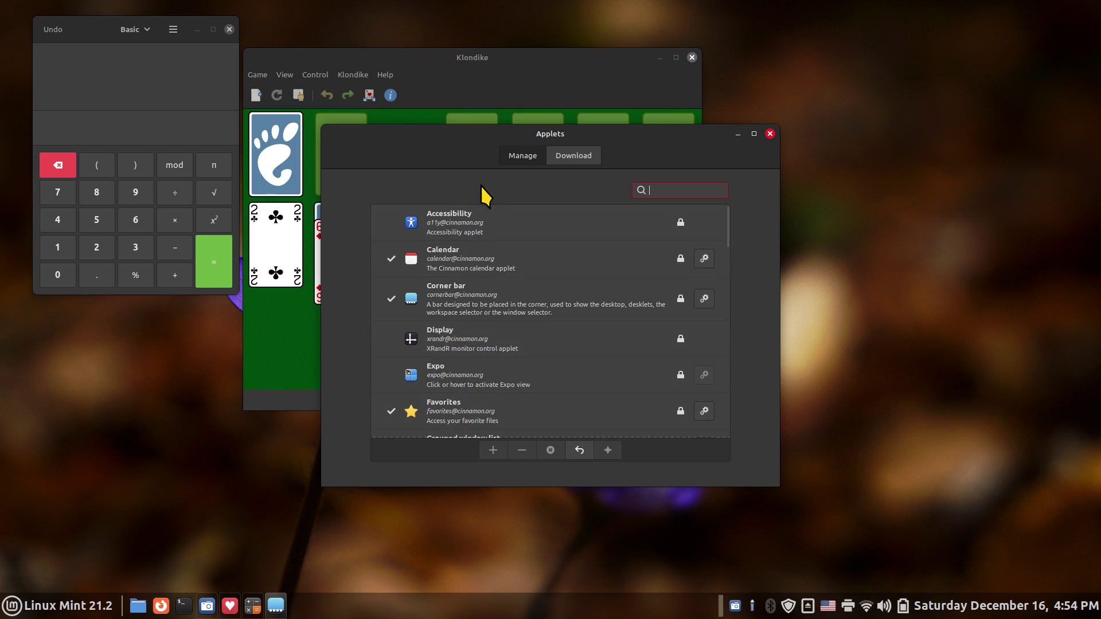
left_click(463, 300)
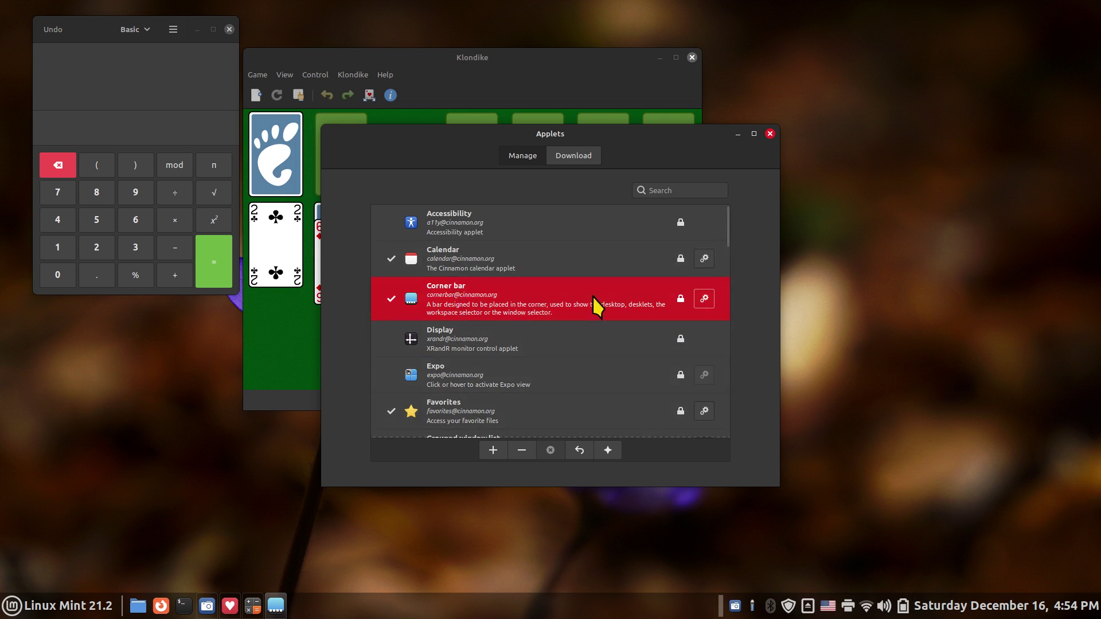
left_click(709, 299)
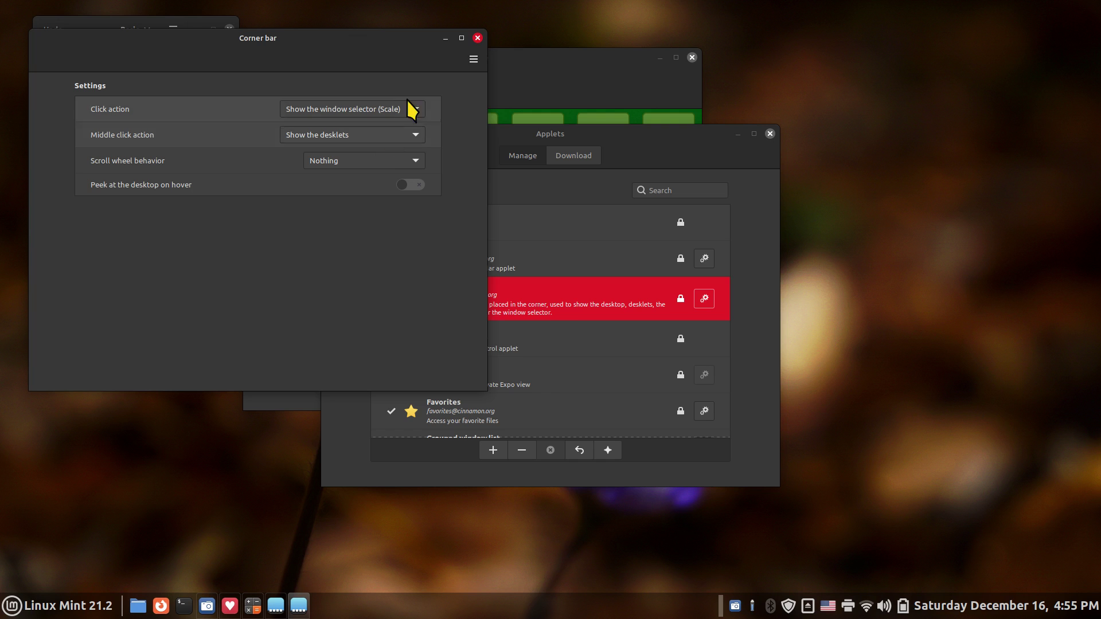
left_click(477, 38)
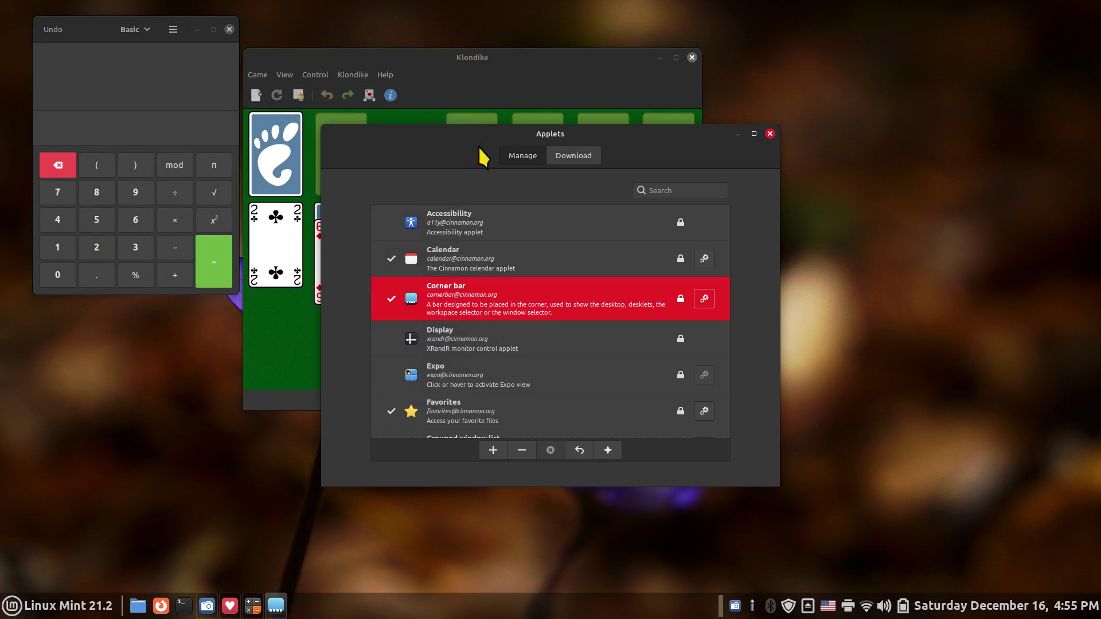
left_click(521, 450)
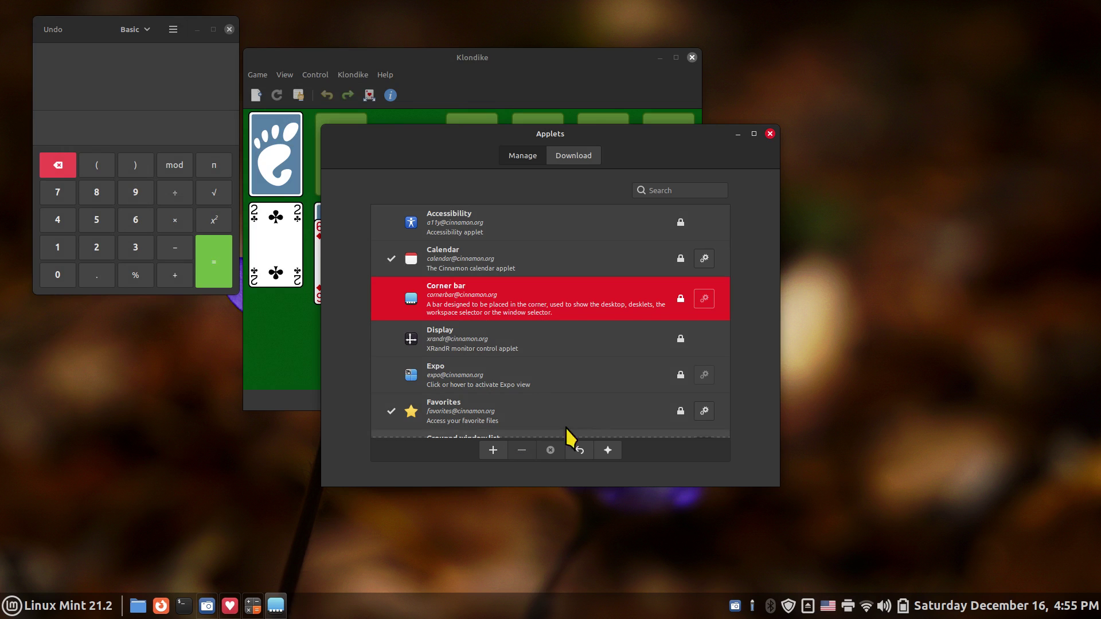
left_click(487, 452)
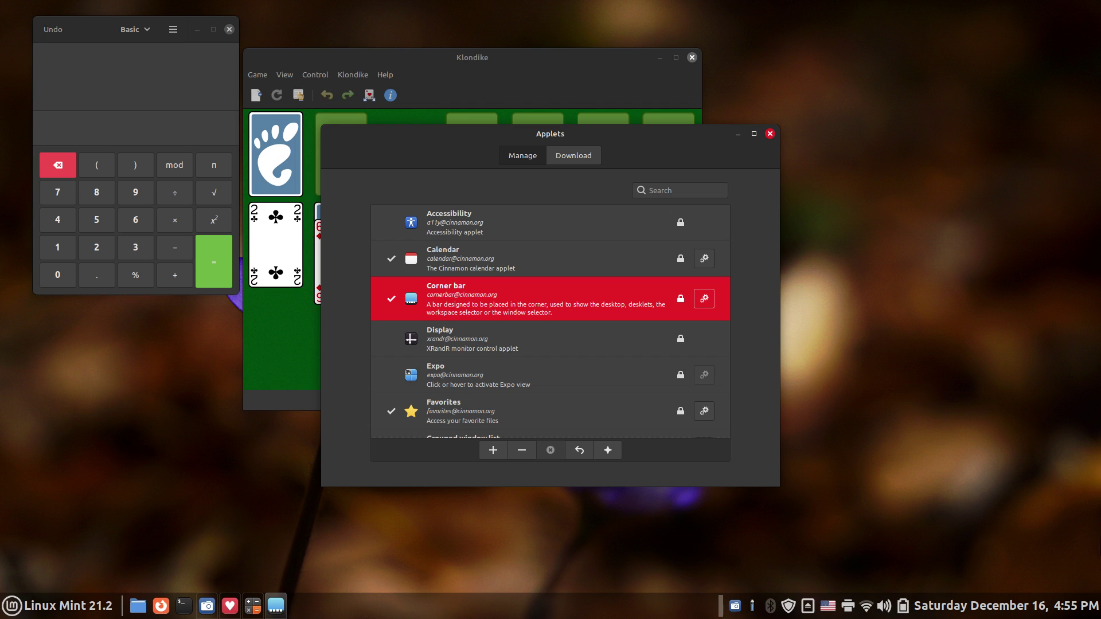
- Close Applets and, using panel edit mode, move the corner bar to the panel's far right end
left_click(769, 135)
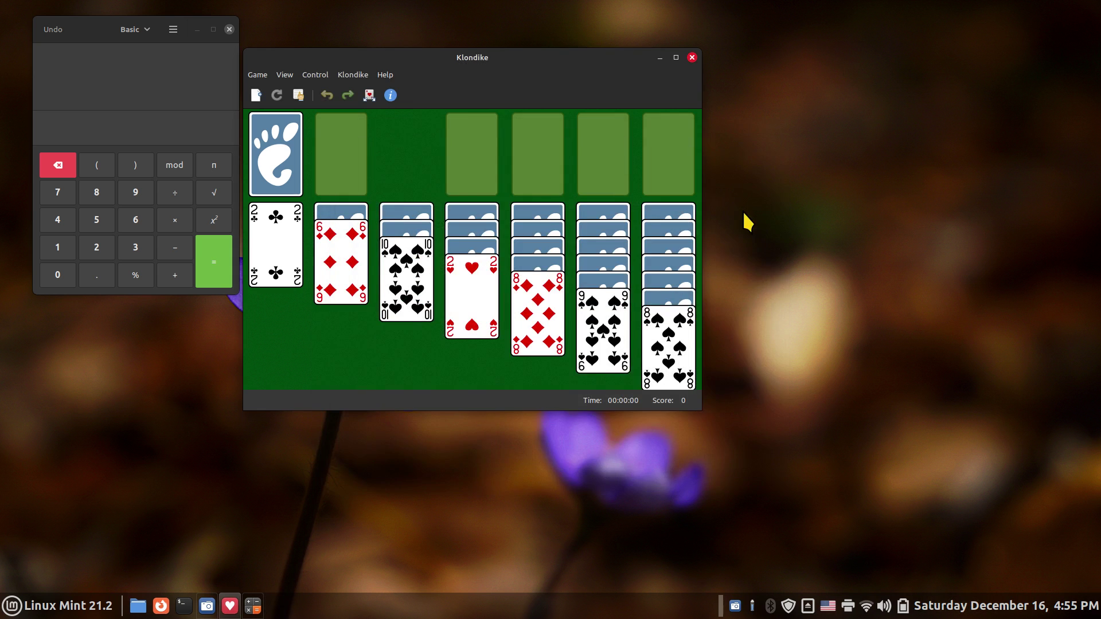
right_click(480, 603)
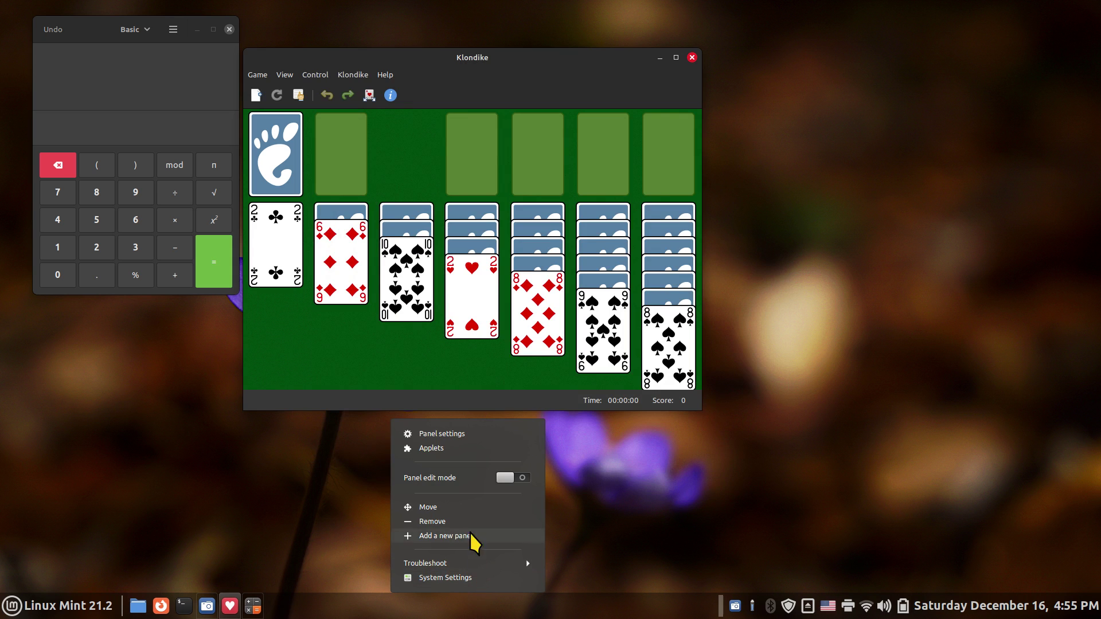
left_click(515, 479)
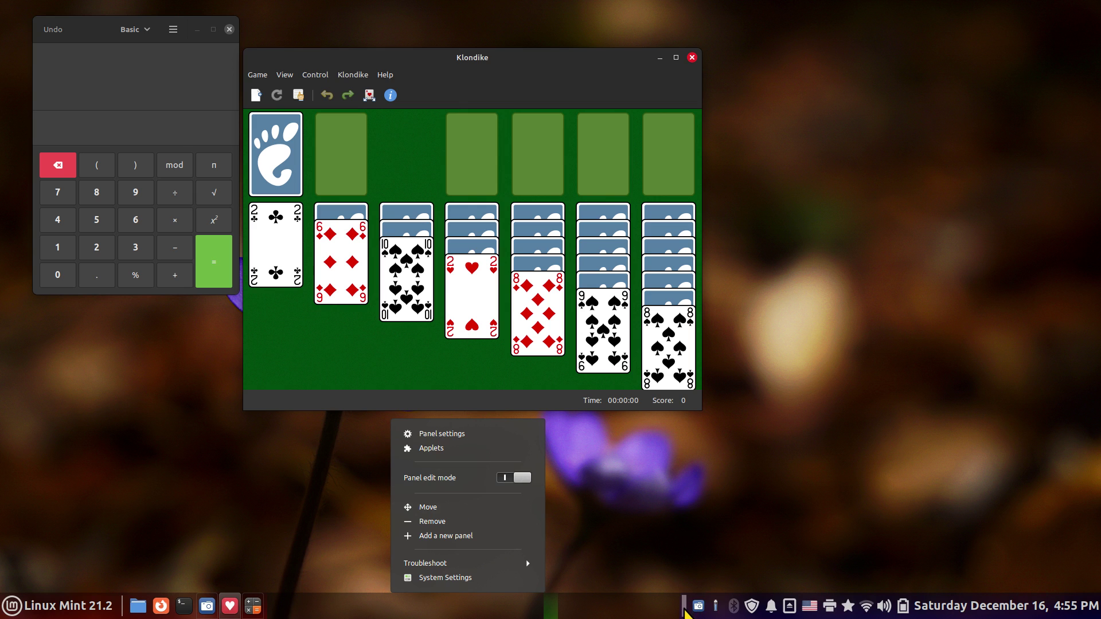
left_click_drag(686, 612, 1095, 609)
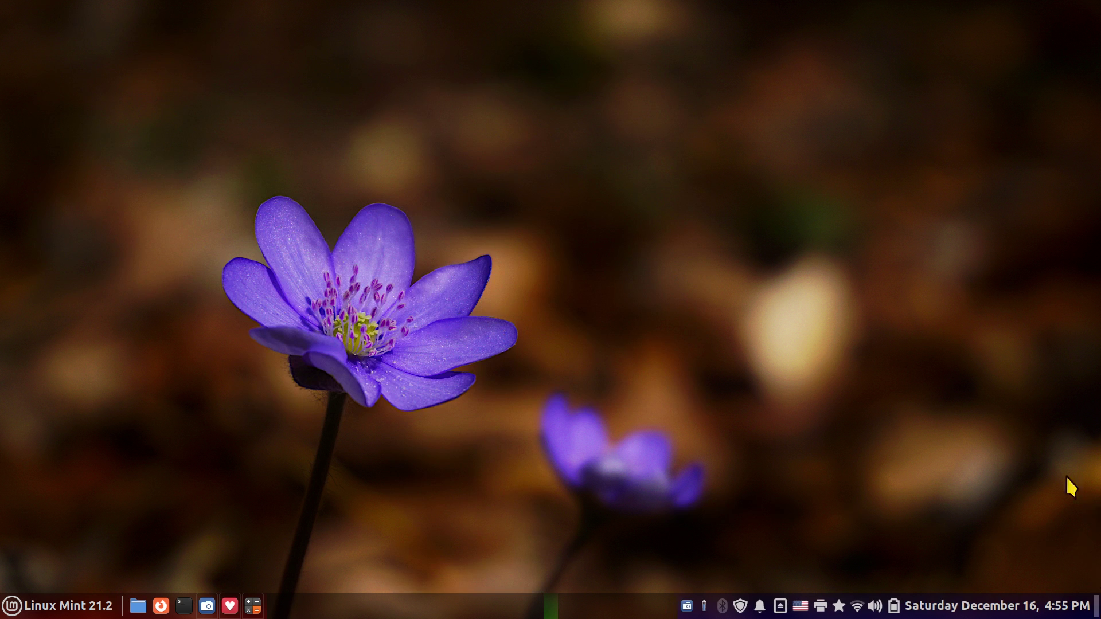
right_click(494, 612)
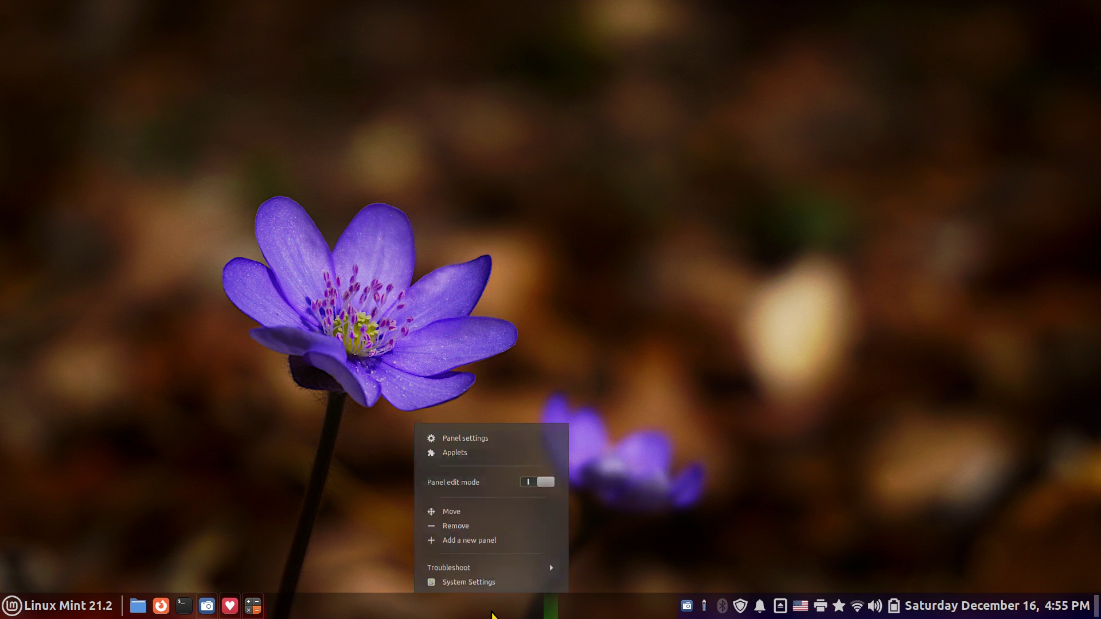
left_click(526, 478)
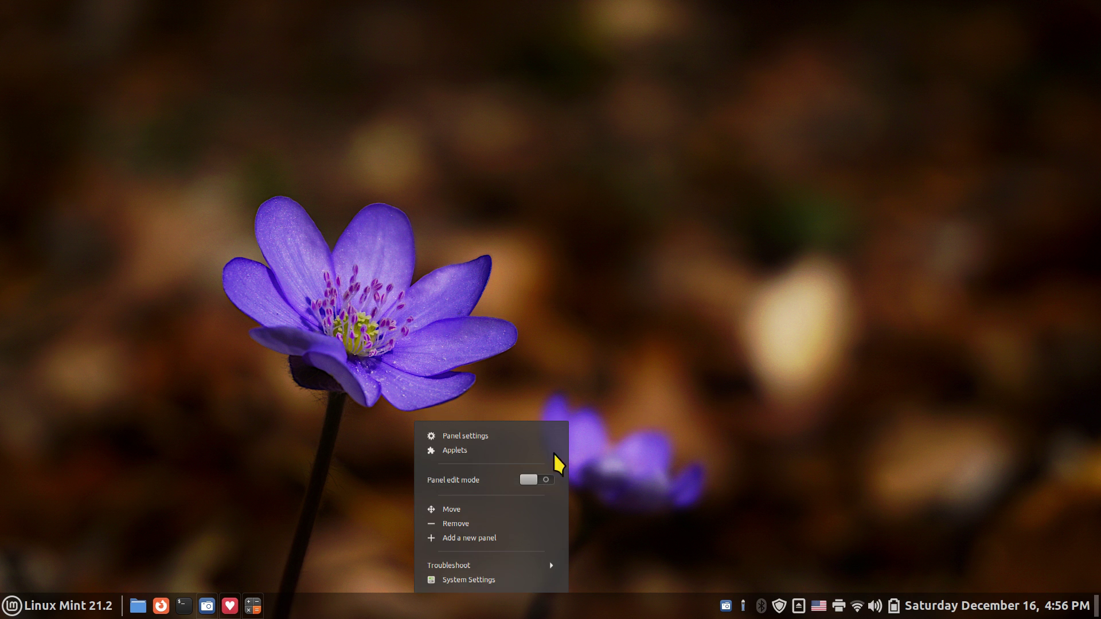
- Move the Calculator launcher further left among the pinned panel launchers
left_click(255, 609)
mouse_move(257, 612)
left_click_drag(256, 608, 183, 603)
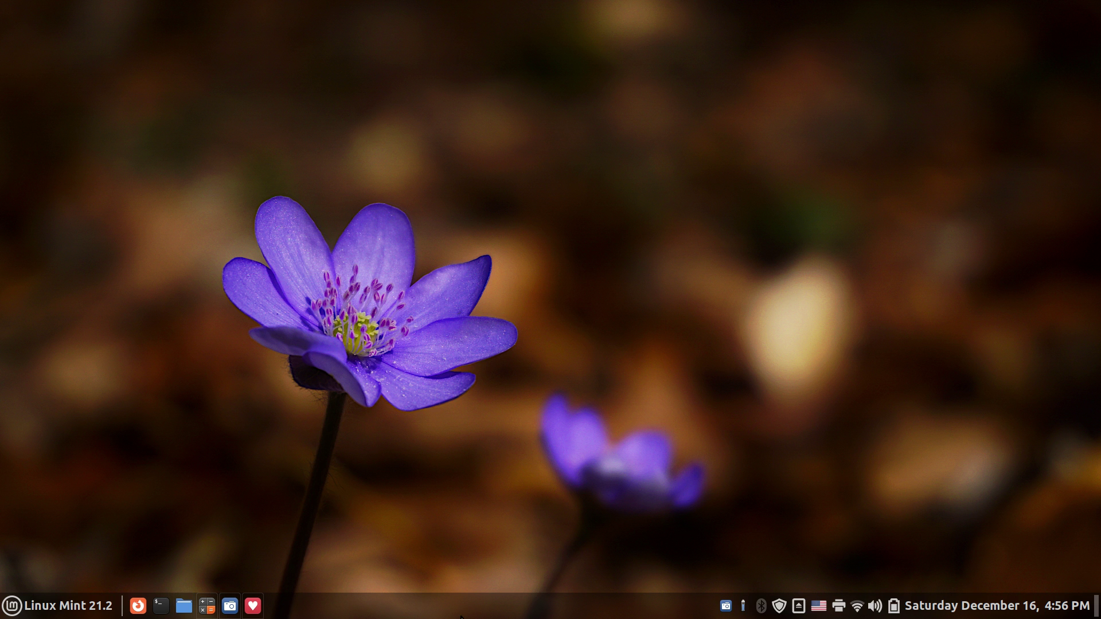
left_click(1096, 608)
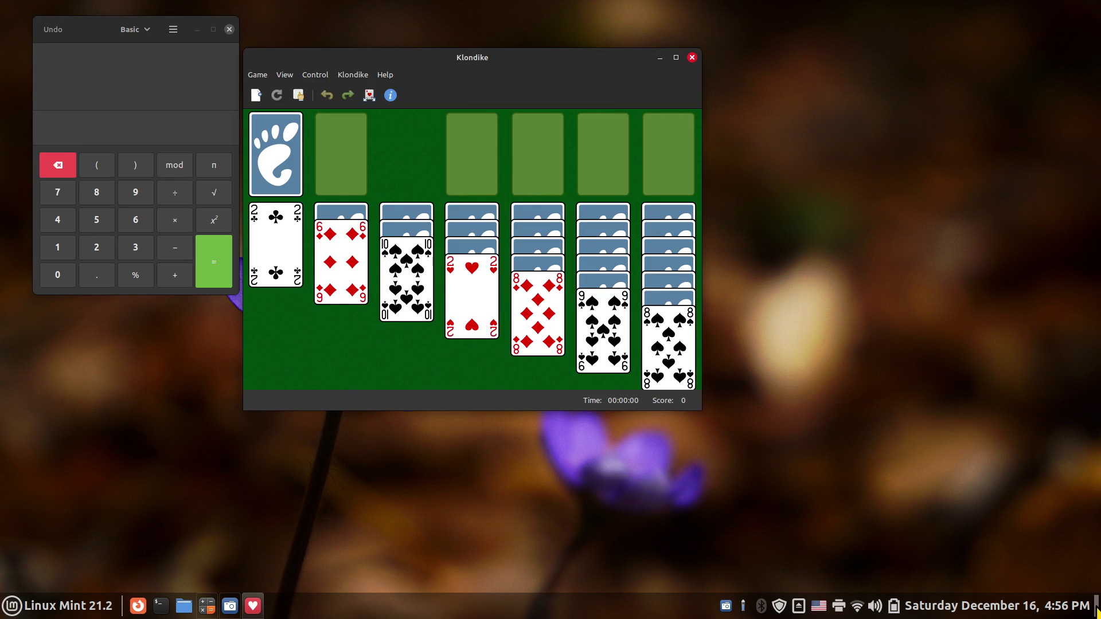
left_click(1097, 609)
left_click(1097, 609)
left_click(1096, 609)
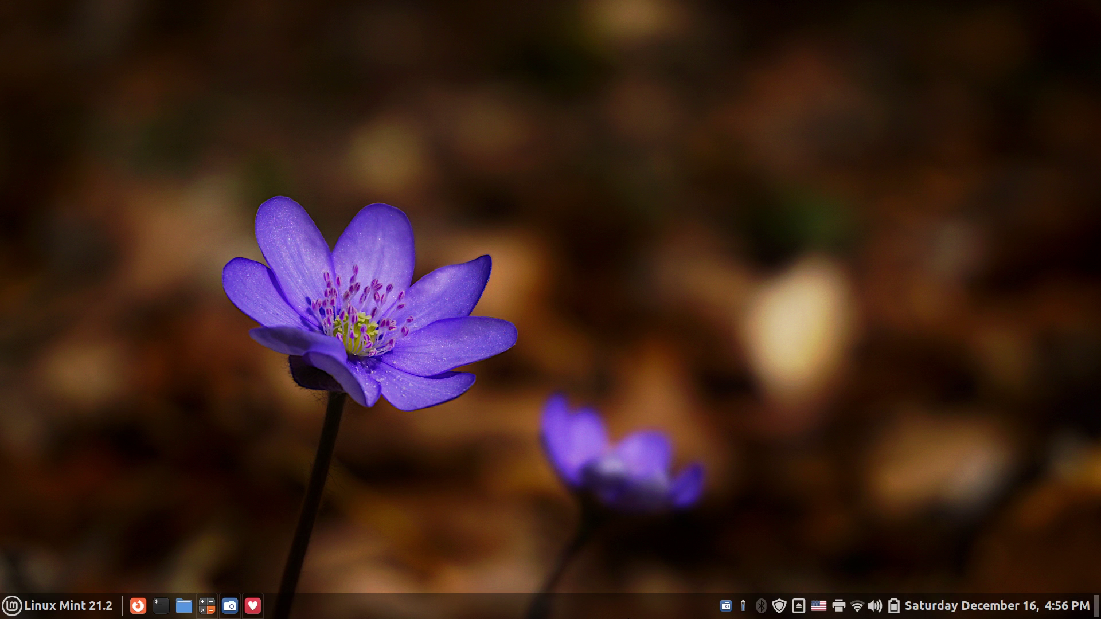
right_click(589, 608)
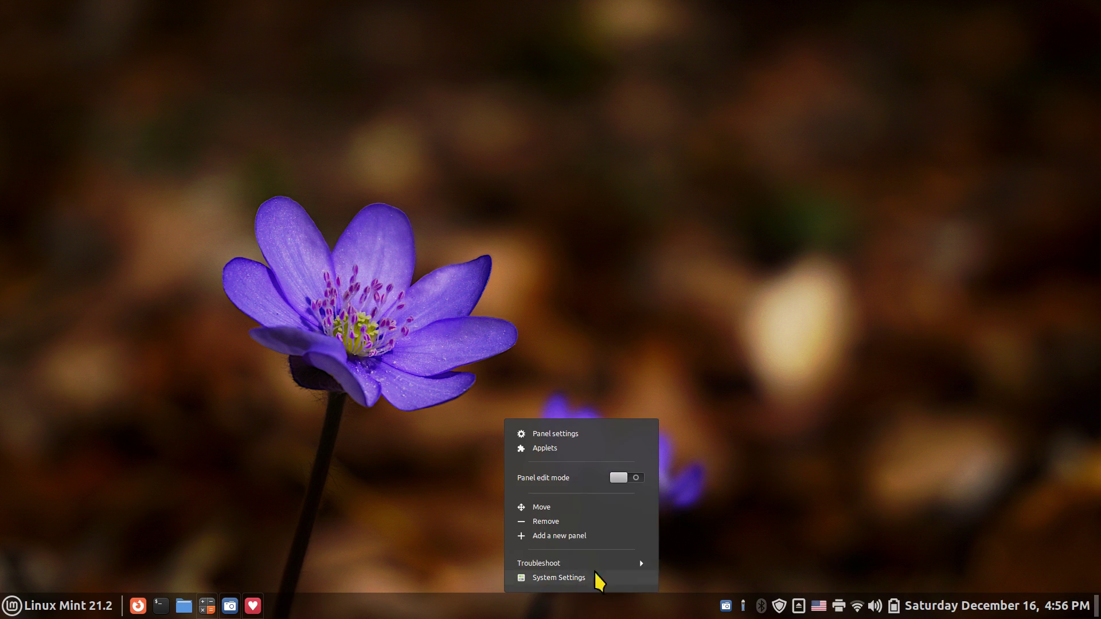
left_click(552, 450)
left_click(426, 291)
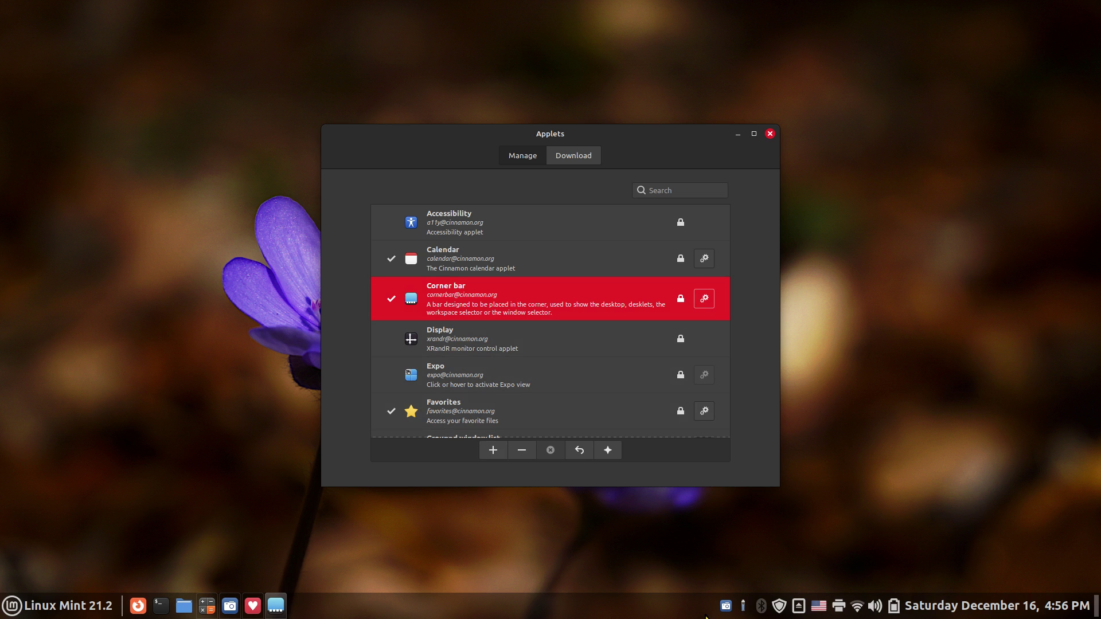
left_click(706, 299)
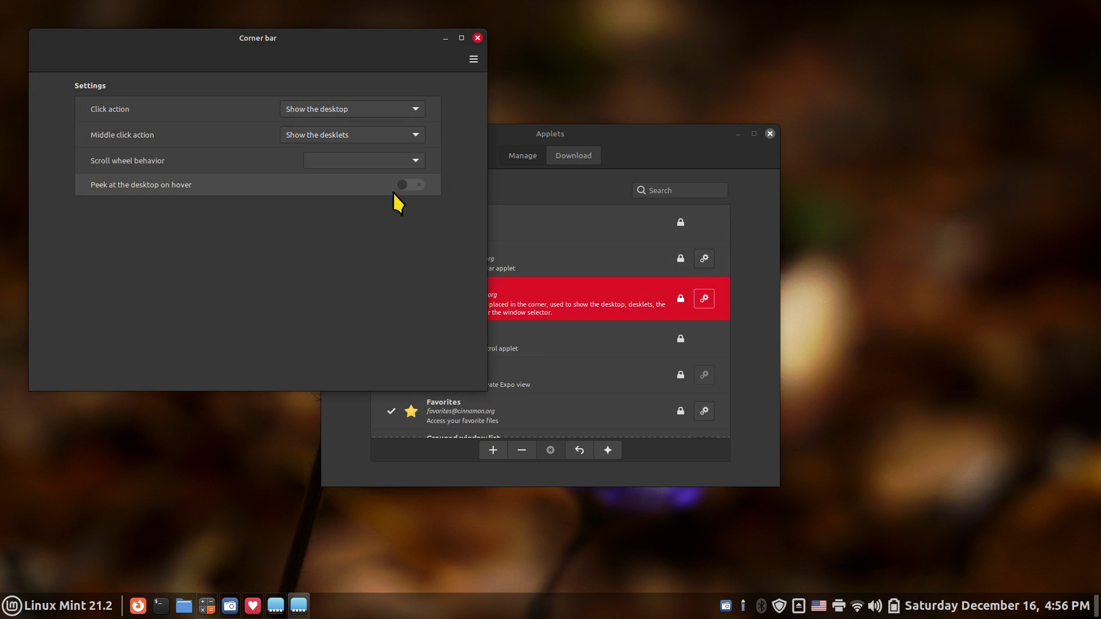
left_click(477, 38)
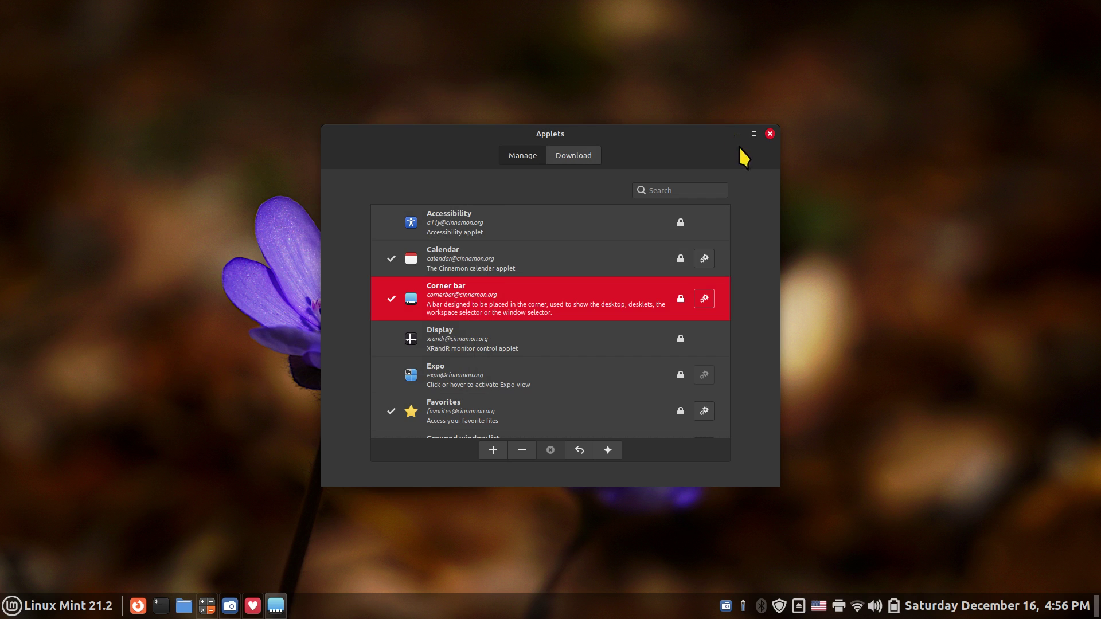
- Close Applets, then set the corner bar's Click action to Show the workspace selector (Expo)
left_click(769, 134)
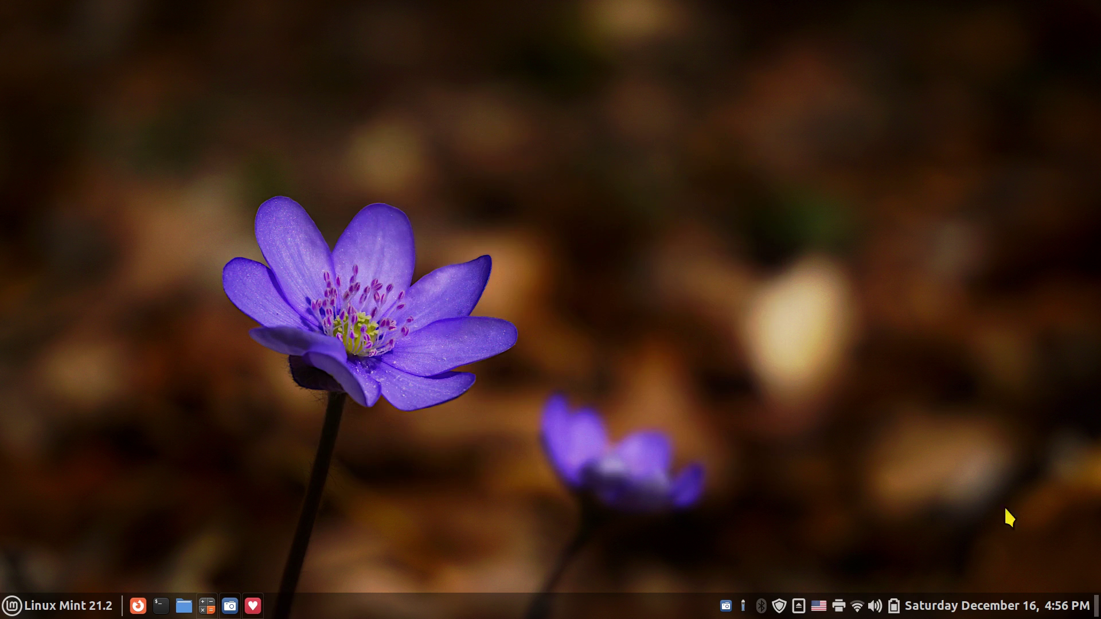
right_click(1096, 605)
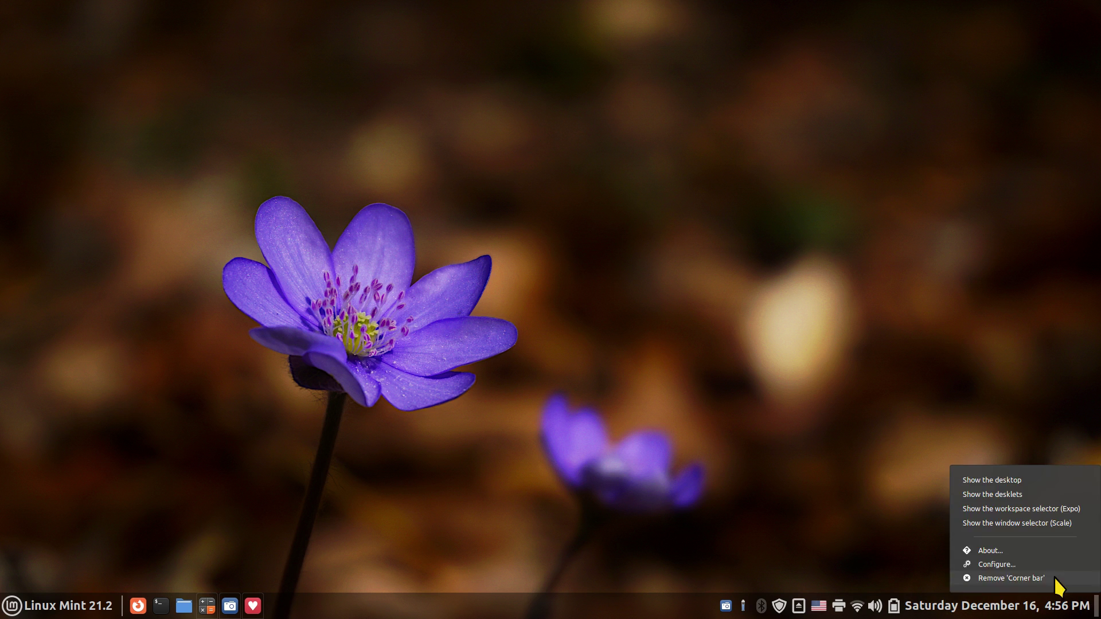
left_click(1031, 564)
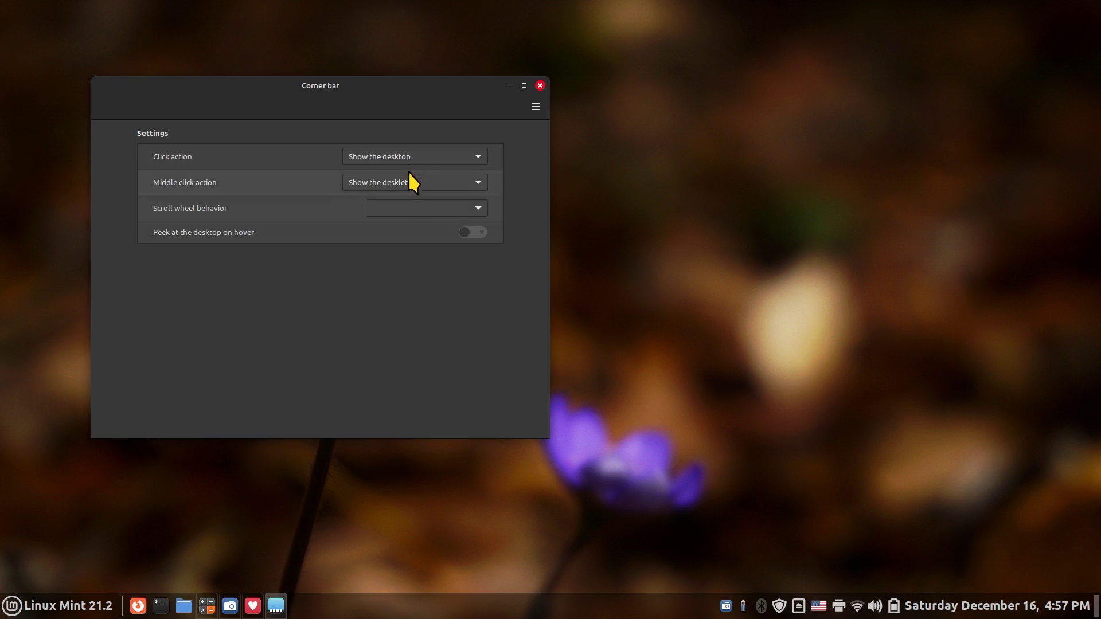
left_click(411, 157)
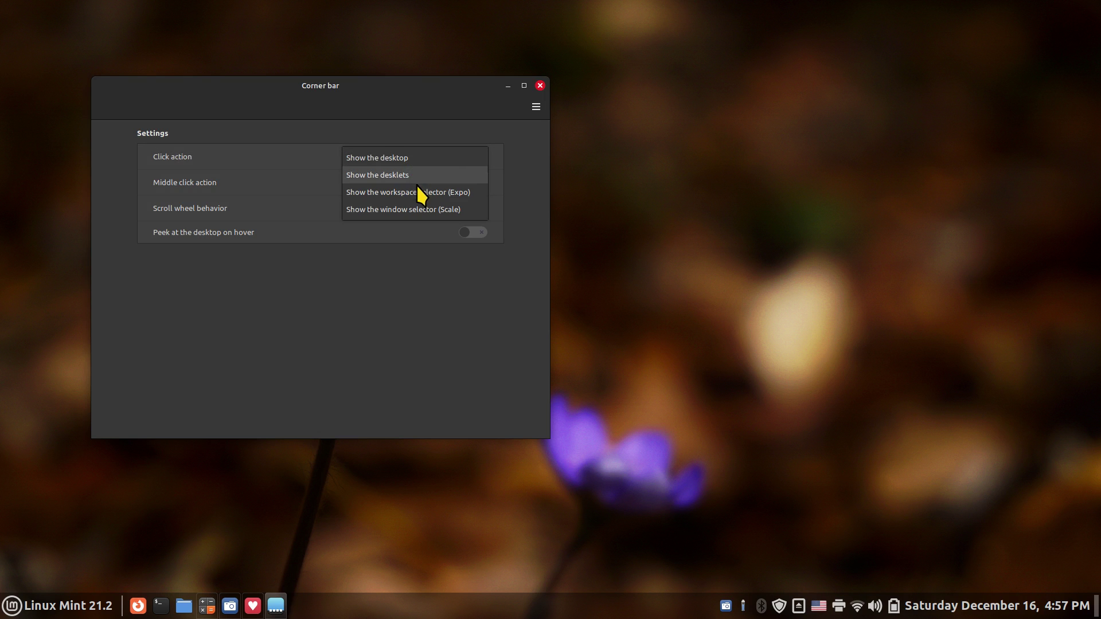
left_click(419, 192)
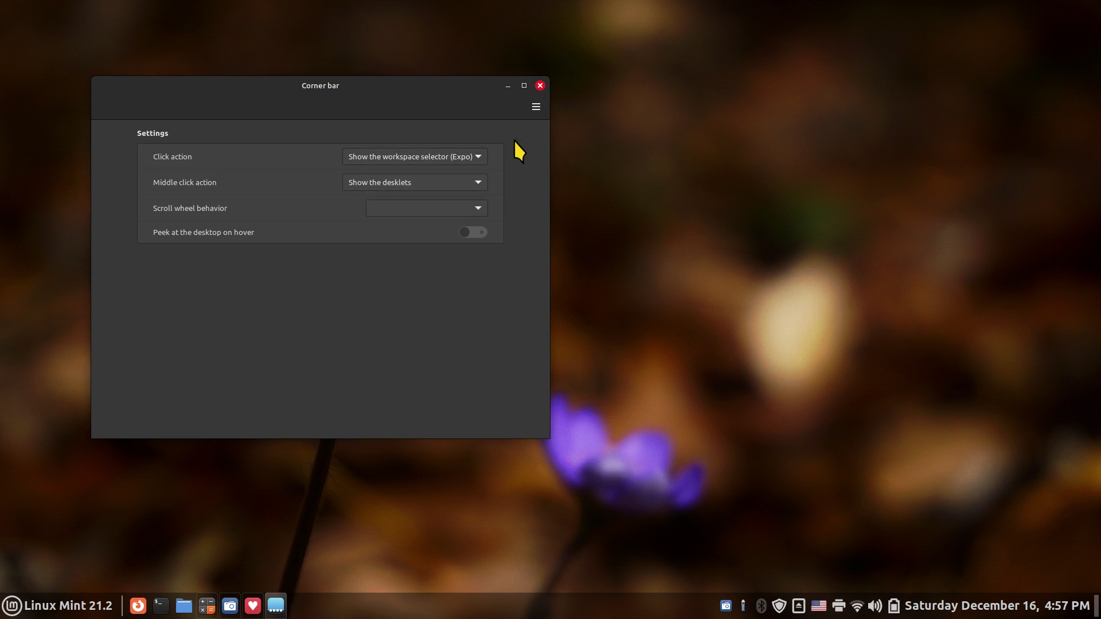
left_click(541, 86)
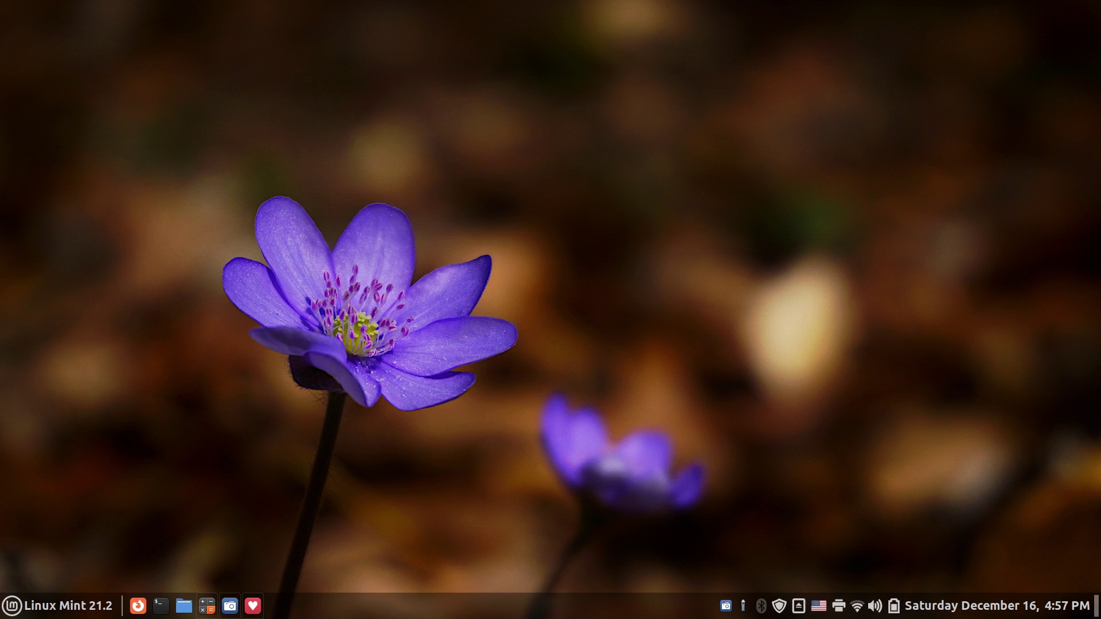
- In Expo, add two workspaces, remove Workspaces 6 and 5, then switch to Workspace 2
left_click(1097, 611)
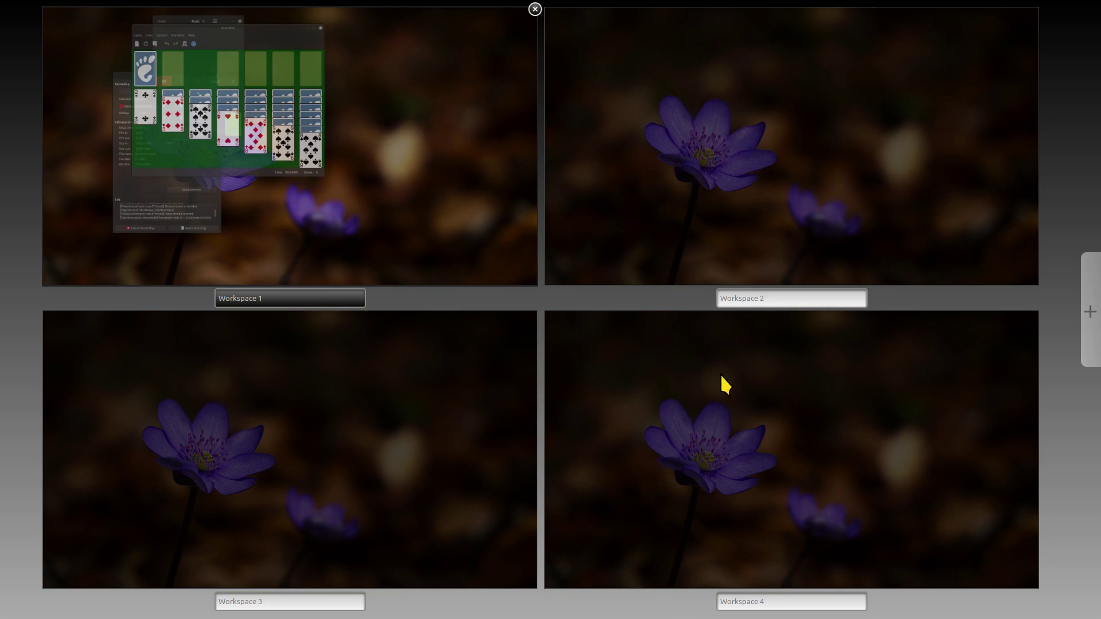
left_click(1092, 301)
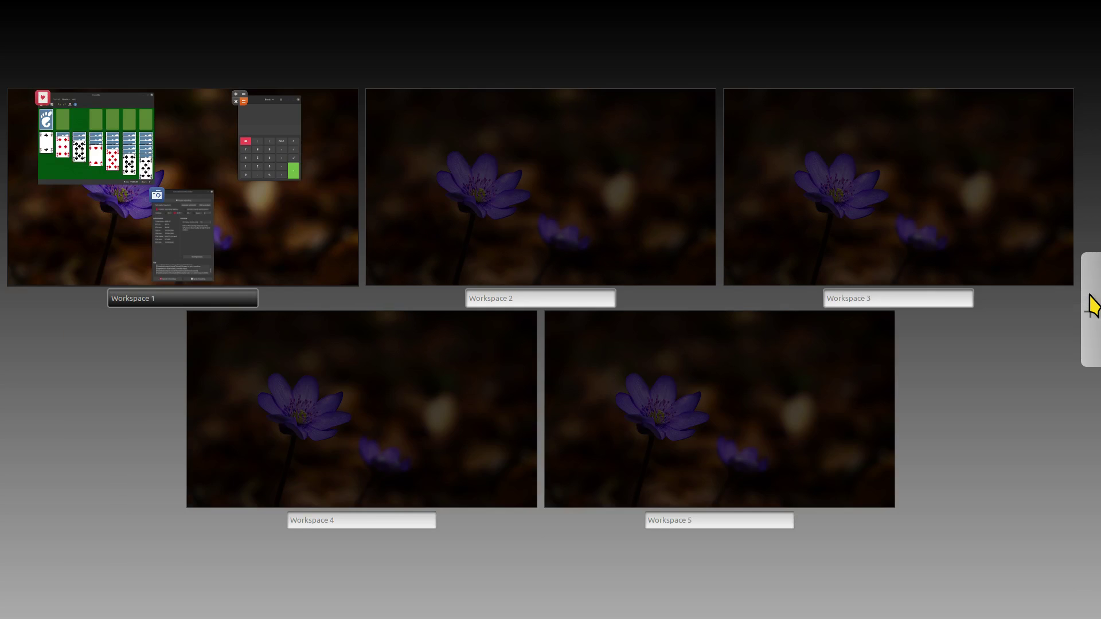
left_click(1092, 303)
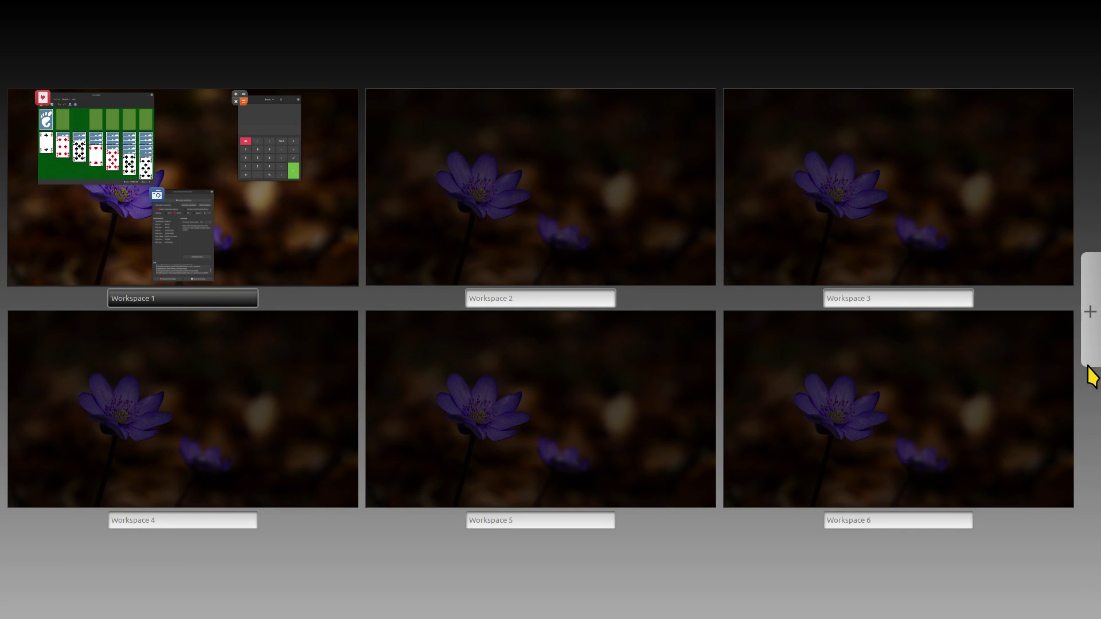
left_click(1067, 313)
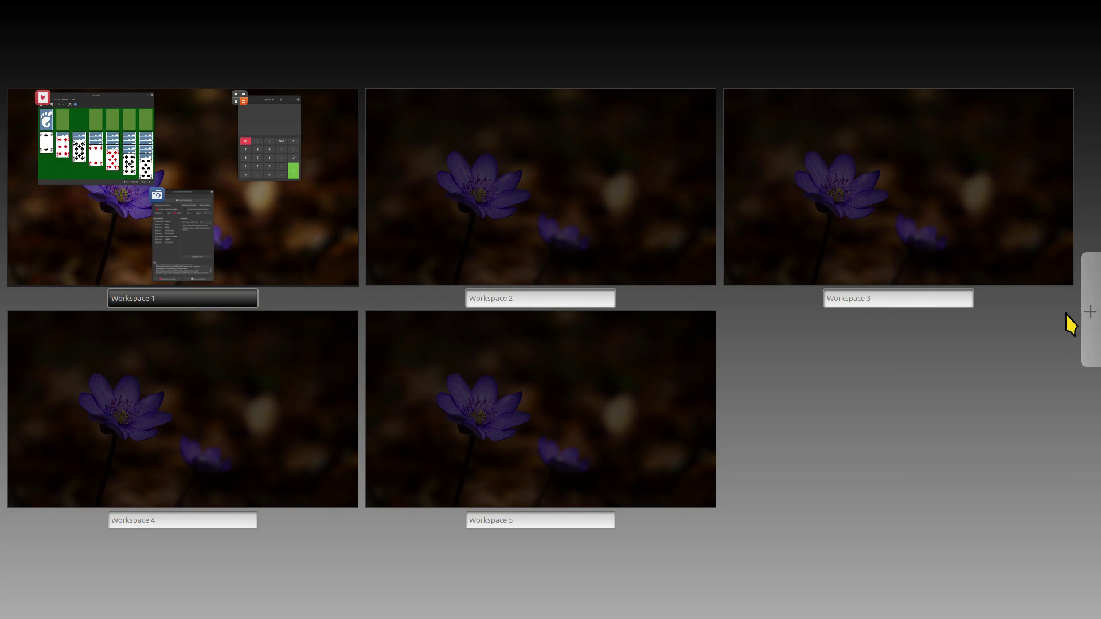
left_click(891, 314)
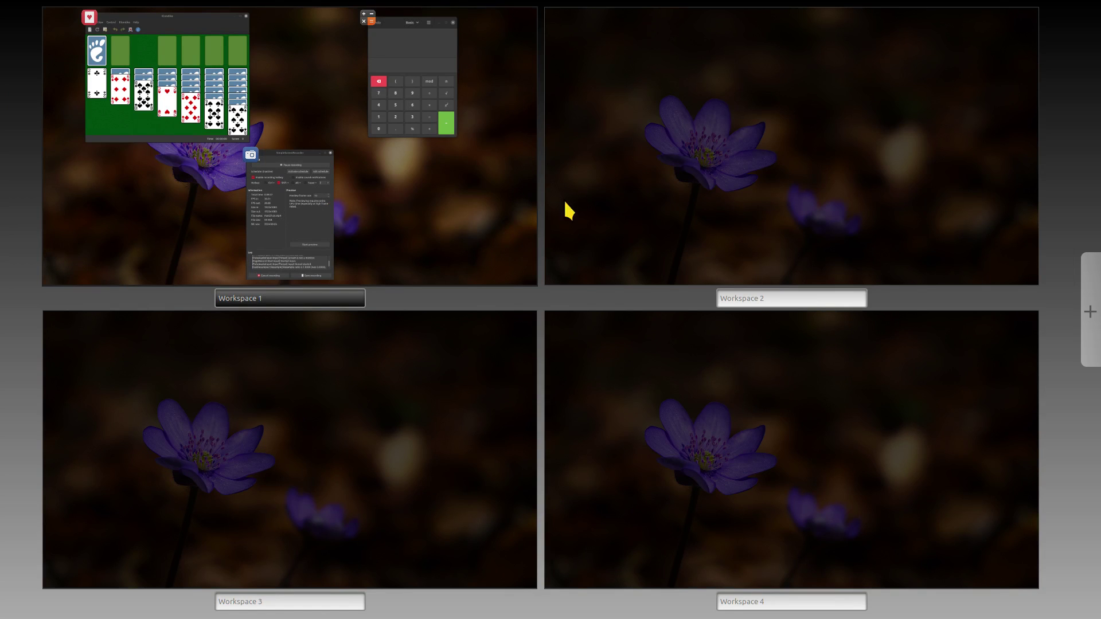
left_click(652, 288)
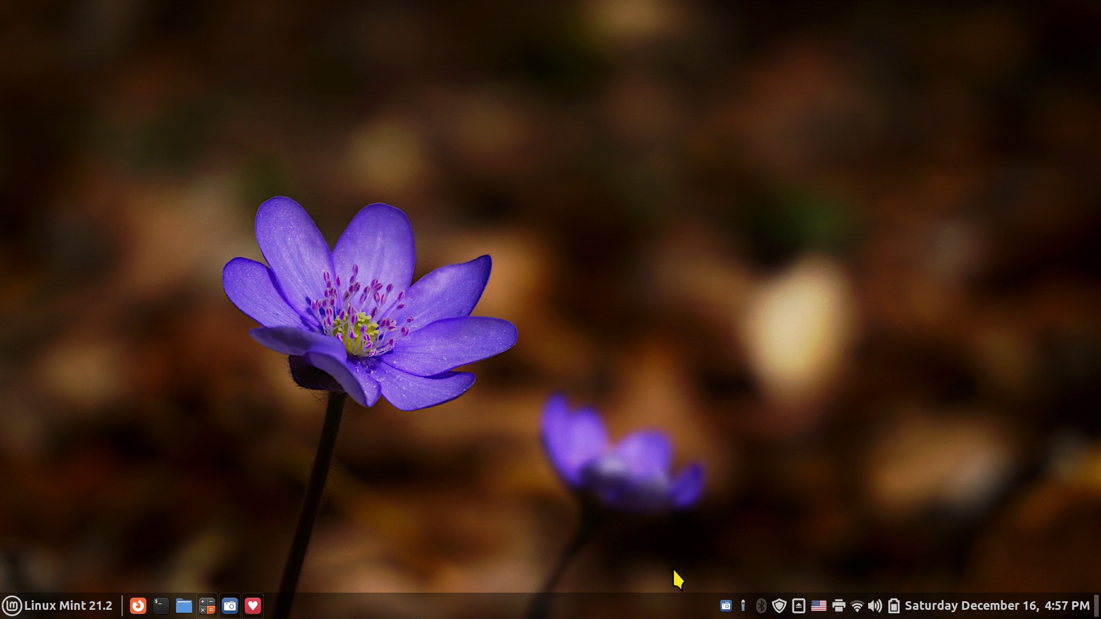
right_click(537, 612)
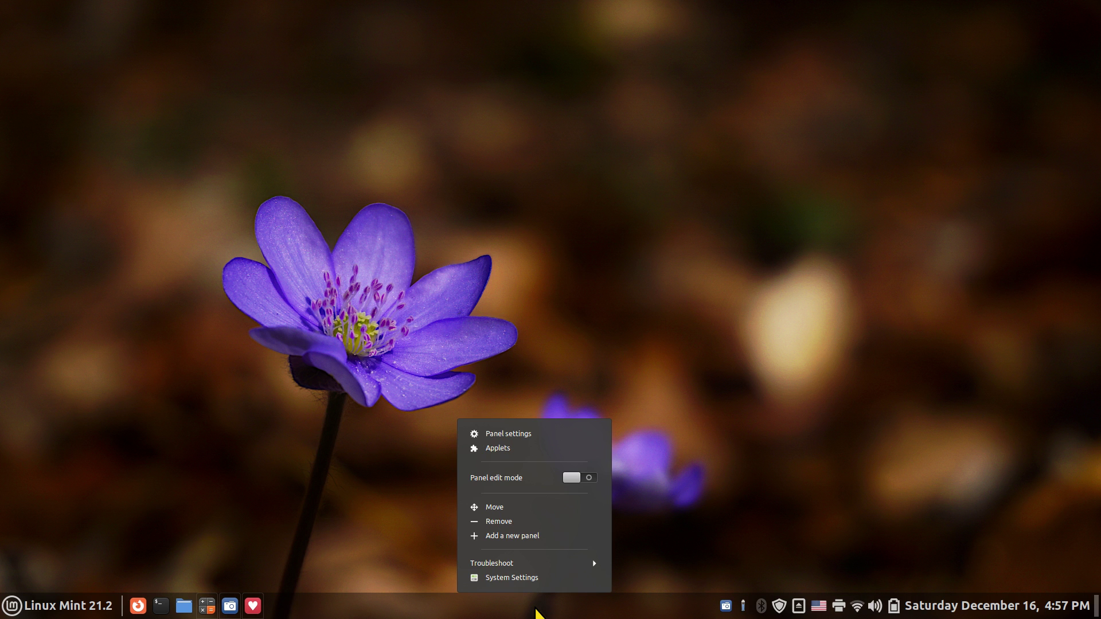
left_click(497, 448)
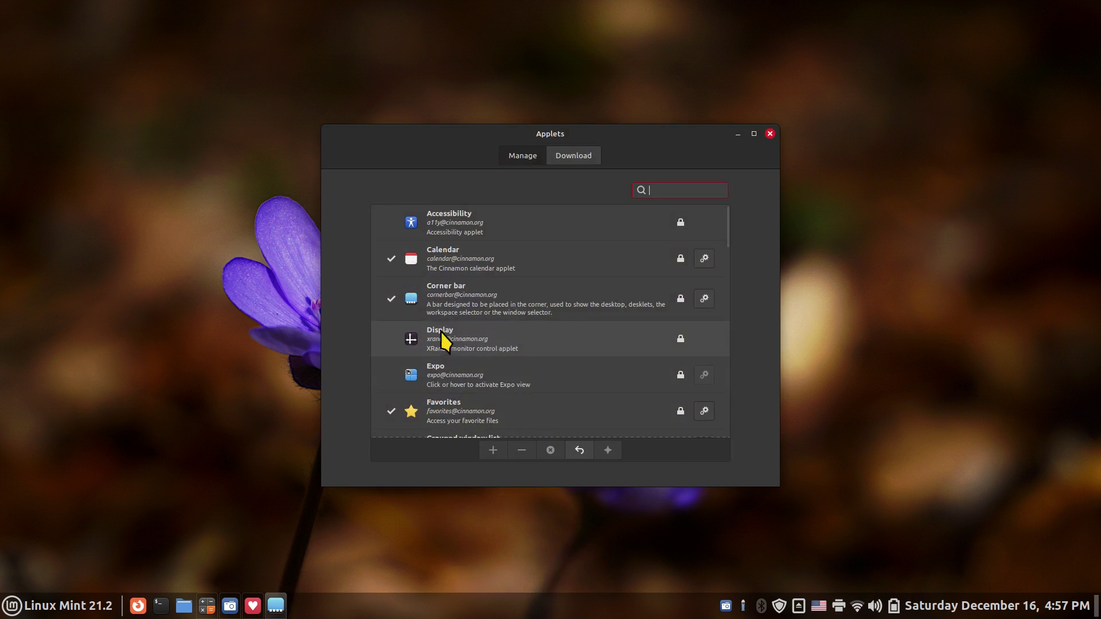
left_click(449, 294)
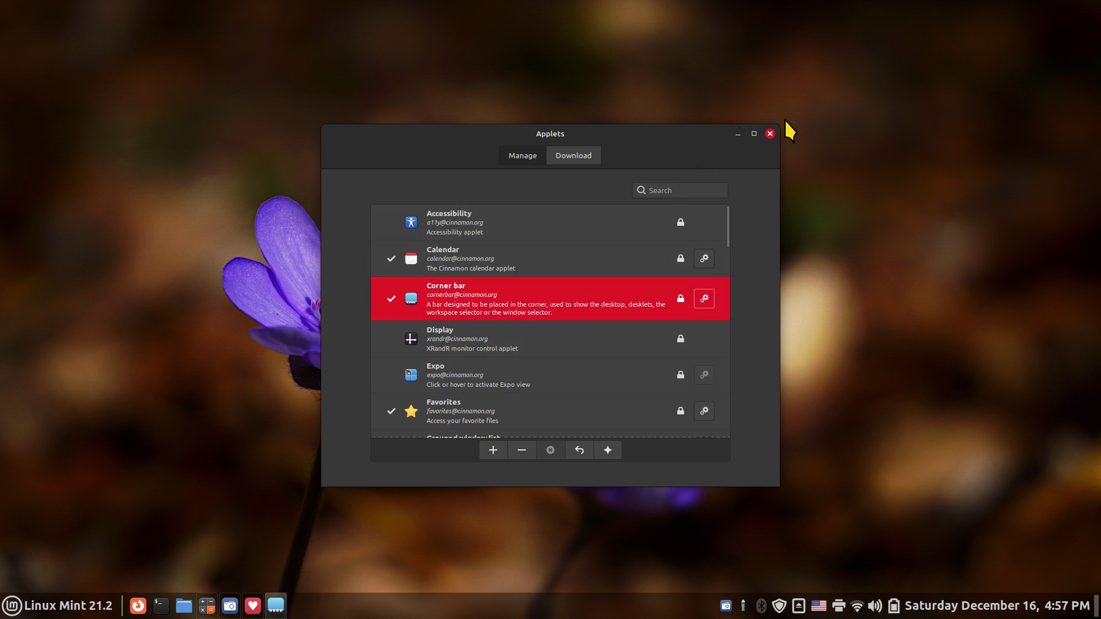
left_click(768, 134)
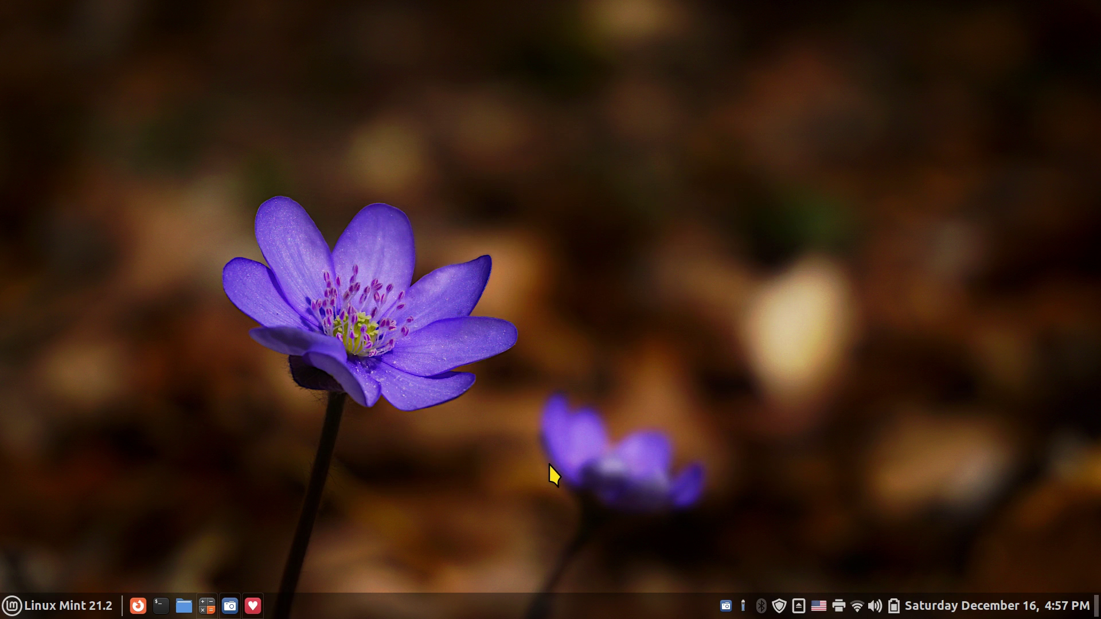